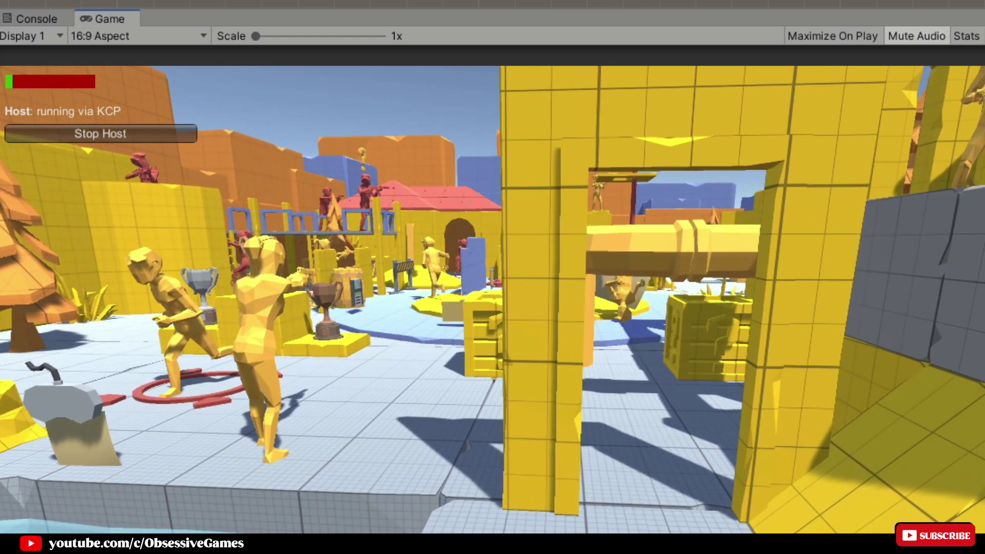
Exit Play mode and deselect the Healthbar object to resume editing the Demo scene.
left_click(464, 29)
left_click(626, 167)
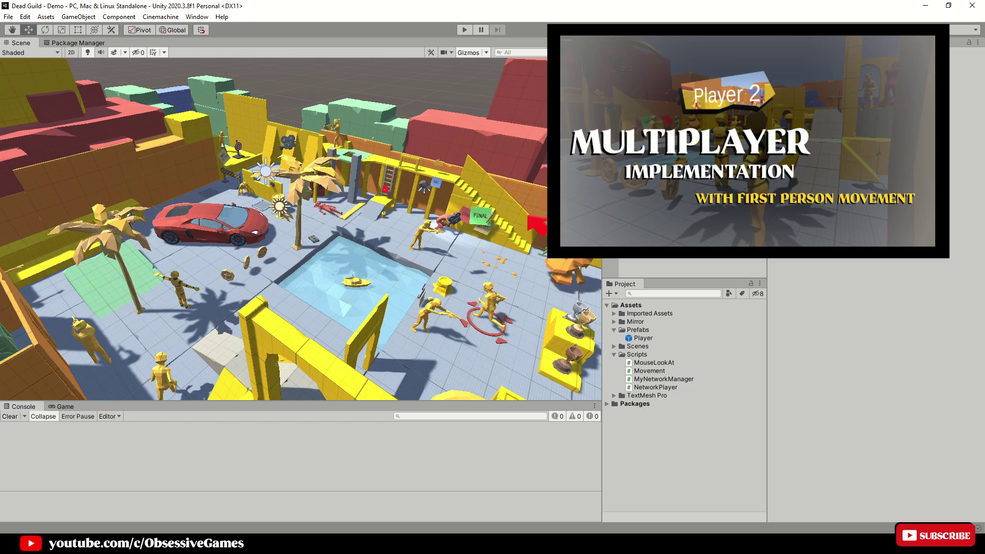
Add a UI Canvas with an EventSystem, named 'UI Canvas', and create an empty child under it.
right_click(681, 157)
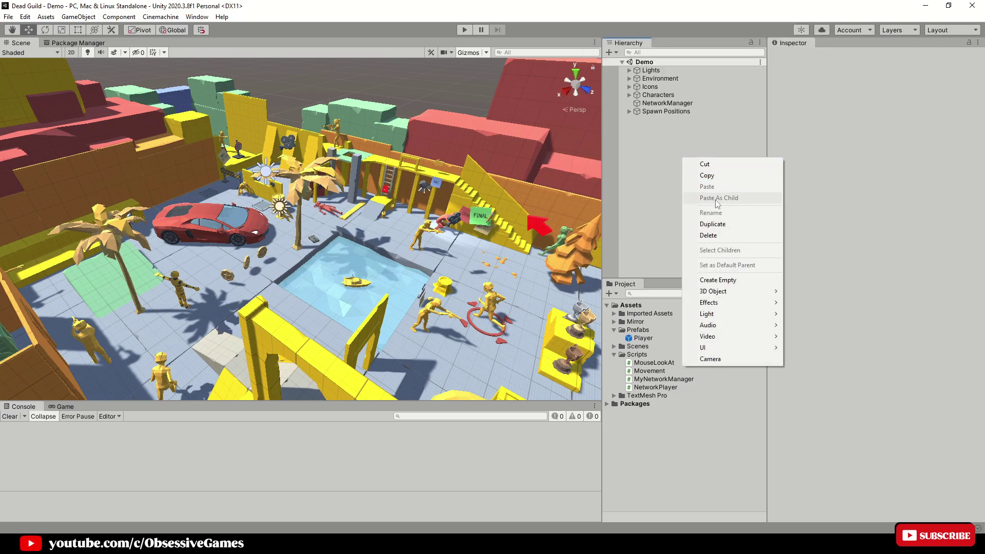
mouse_move(734, 347)
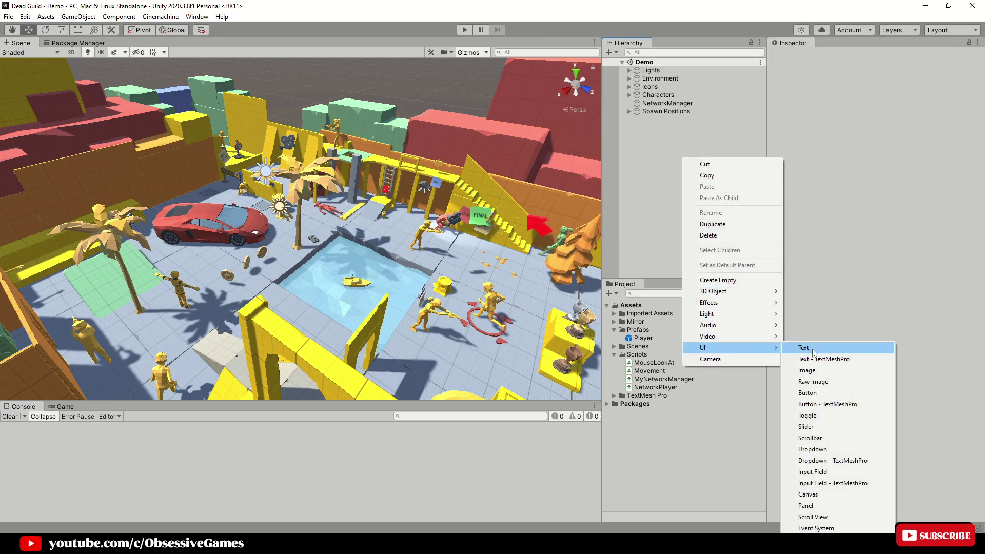
left_click(819, 498)
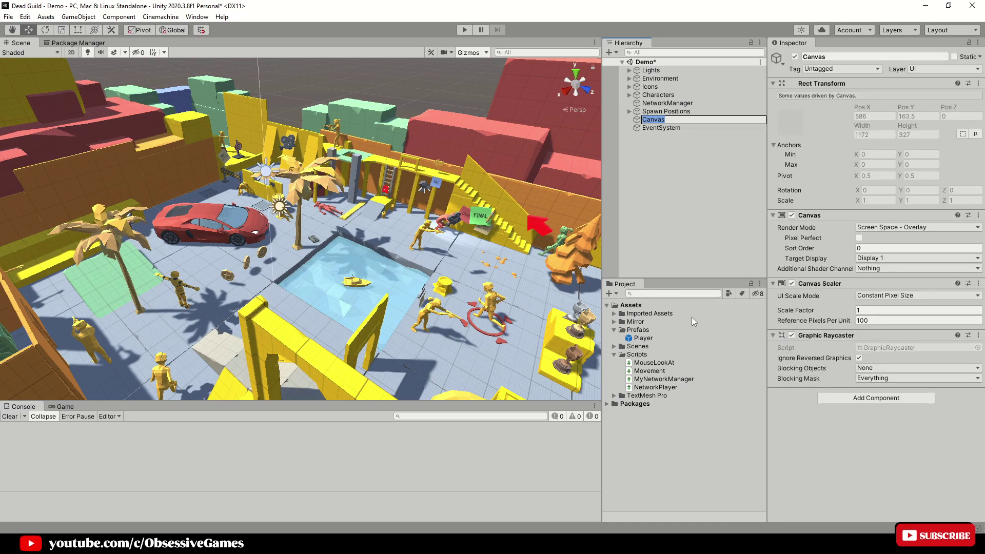
type("UI C")
key("Return")
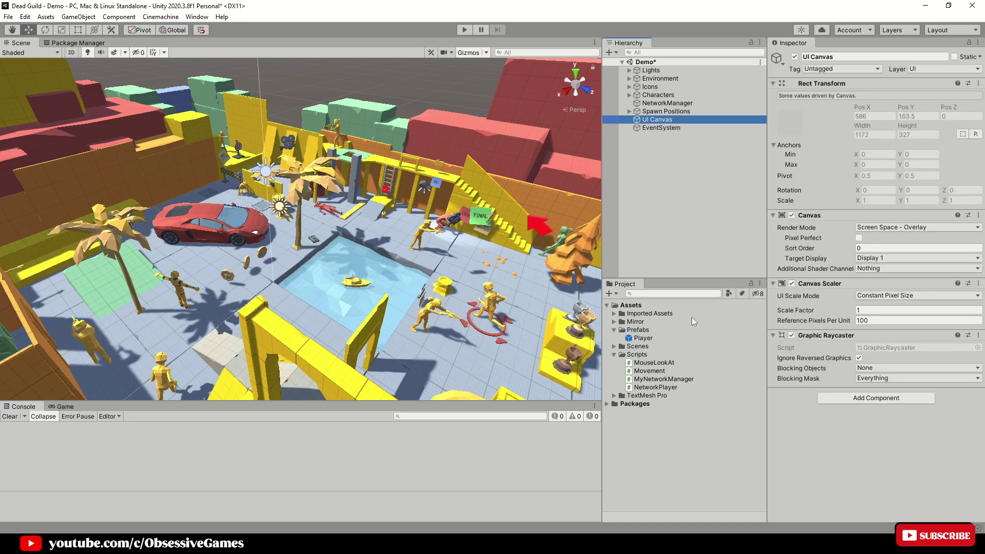
right_click(662, 119)
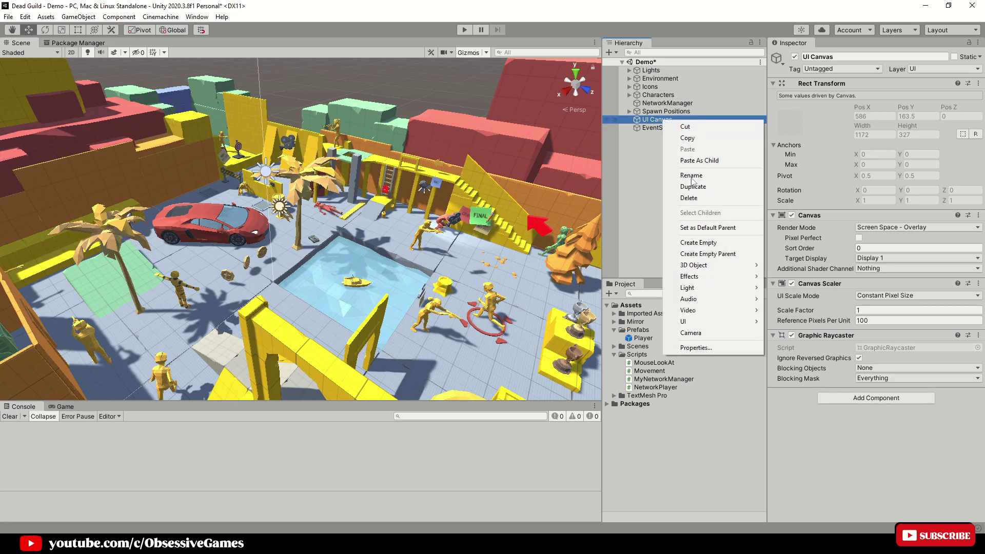
left_click(699, 243)
Name the empty child 'Healthbar' and switch the Scene view to 2D.
type("Healthbar")
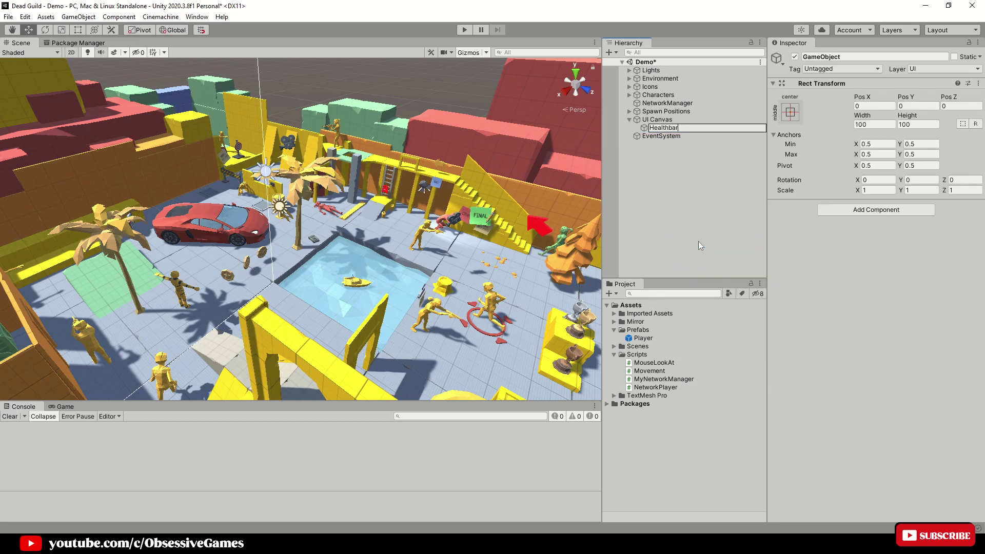
key("Return")
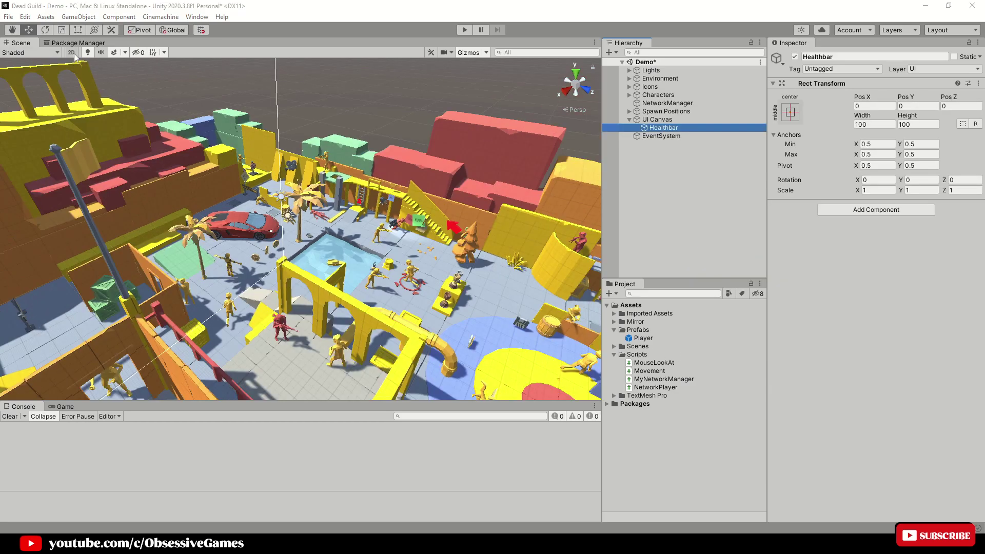
left_click(71, 53)
Zoom out and pan the Scene view until the canvas and Healthbar are centred.
scroll(457, 149, "down", 5)
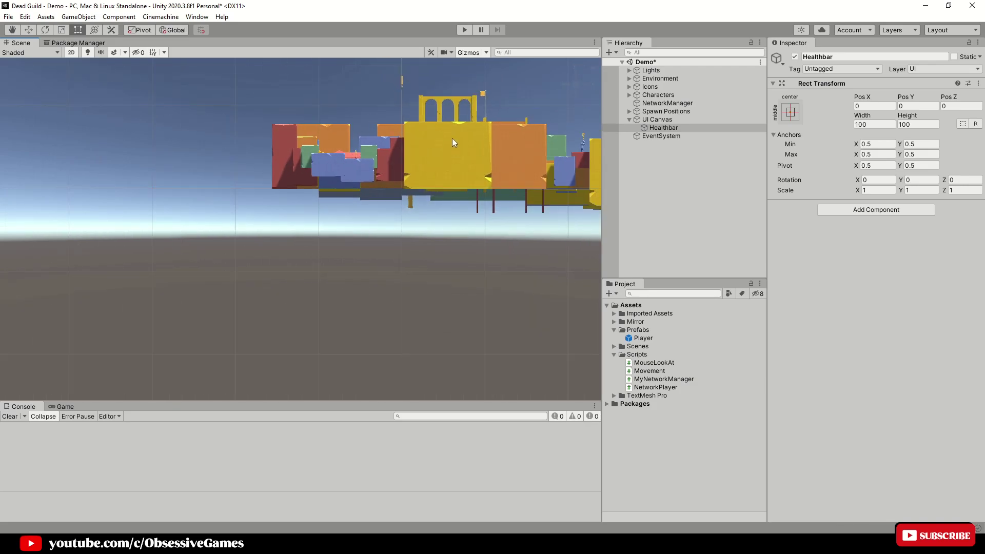
middle_click_drag(455, 139, 342, 262)
scroll(374, 202, "down", 4)
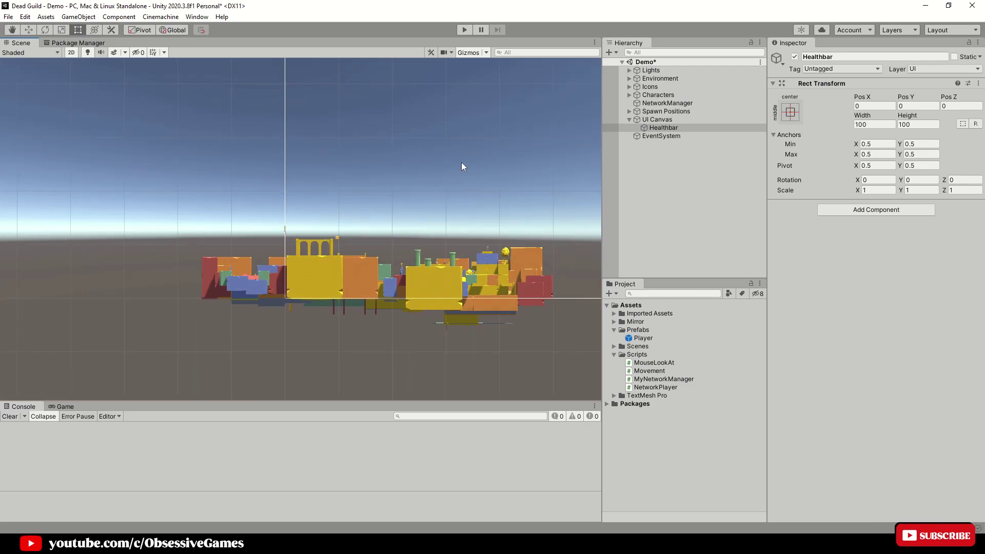
middle_click_drag(550, 162, 401, 224)
scroll(398, 222, "down", 5)
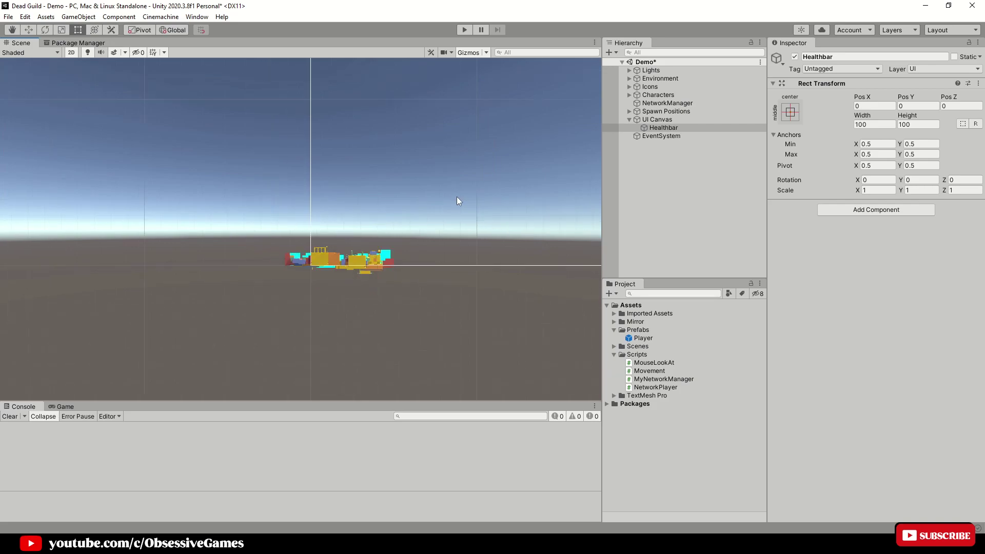
middle_click_drag(496, 163, 251, 273)
scroll(250, 274, "down", 3)
middle_click_drag(523, 241, 578, 202)
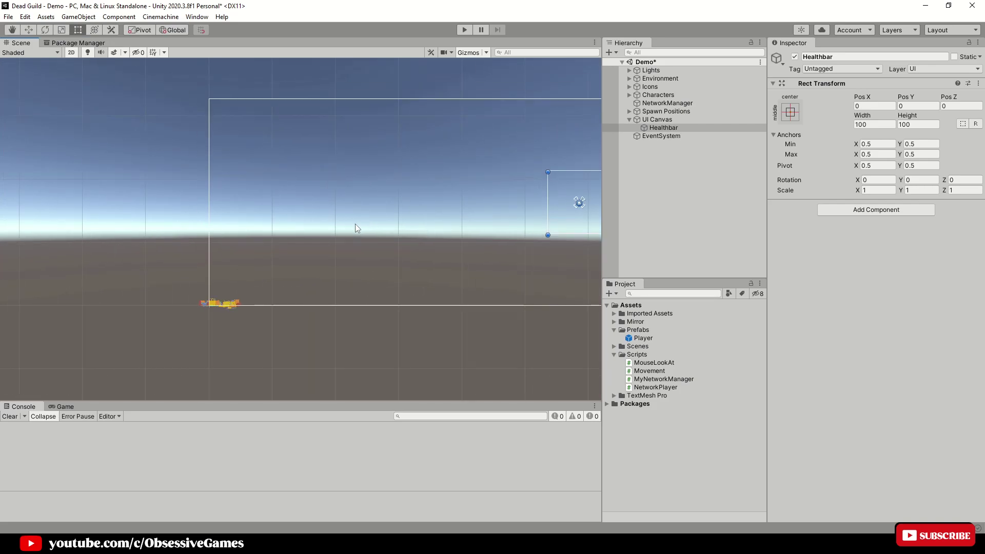
mouse_move(348, 226)
middle_mouse_down()
mouse_move(184, 268)
mouse_move(119, 254)
mouse_move(198, 236)
mouse_move(237, 246)
mouse_move(228, 253)
mouse_move(196, 240)
middle_mouse_up()
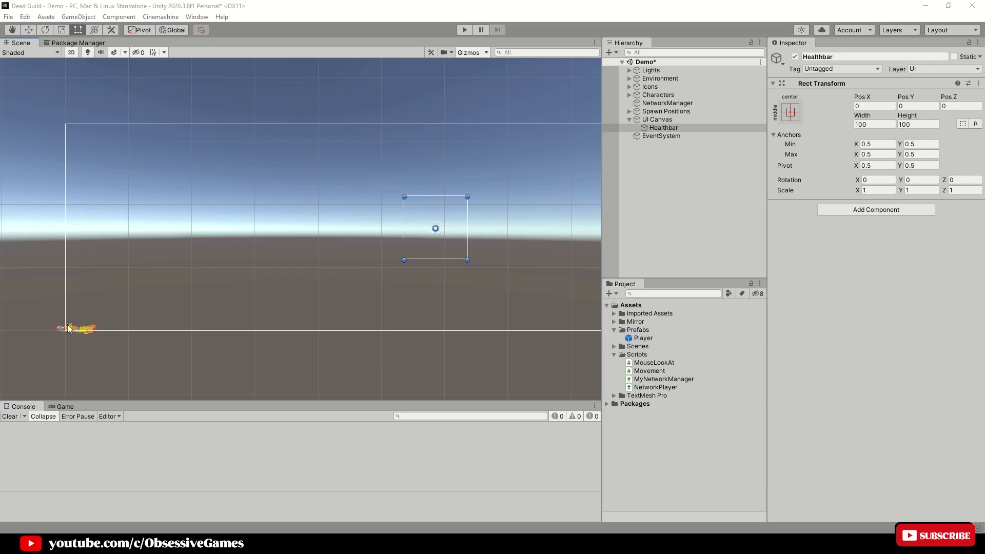
Show the Game view and set its aspect ratio to 16:9 Aspect.
left_click(63, 406)
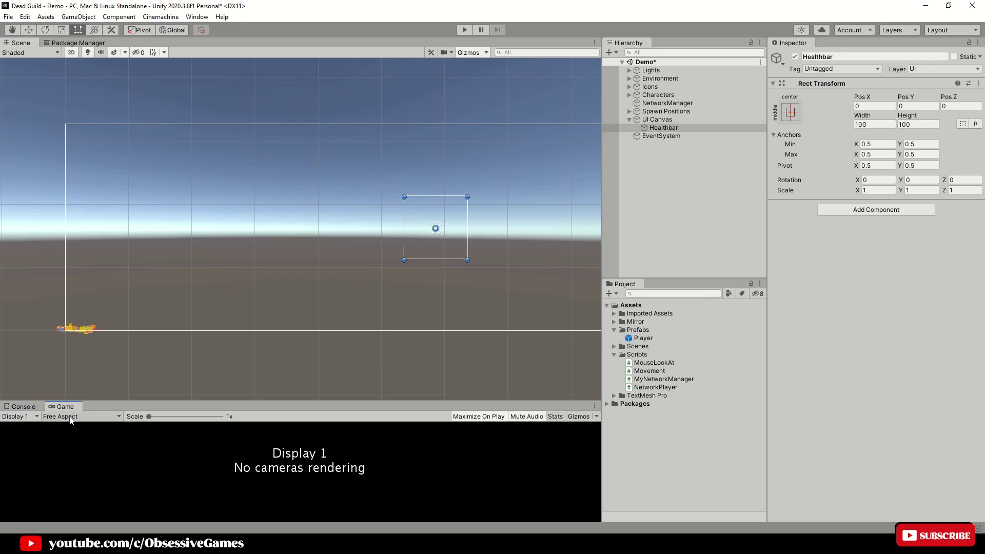
left_click(69, 417)
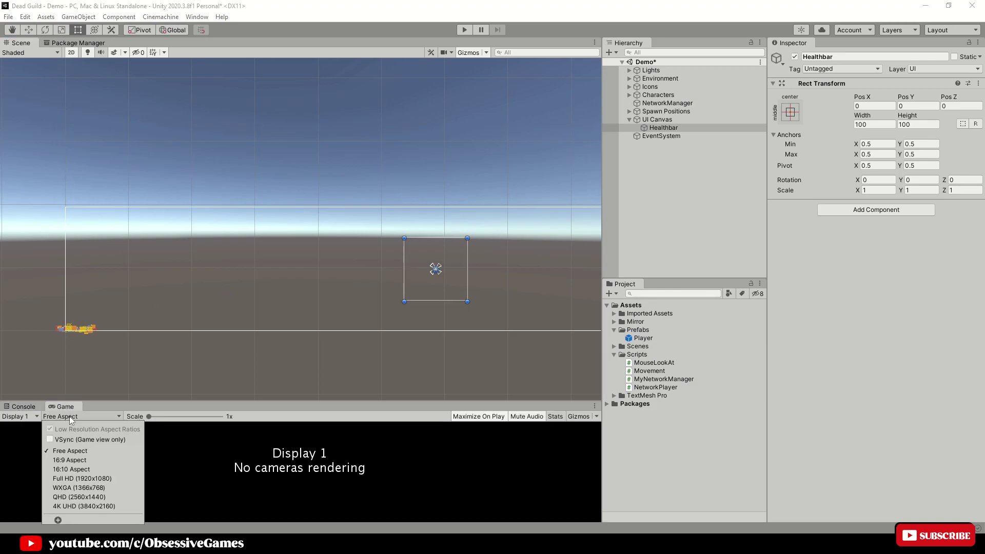
left_click(72, 461)
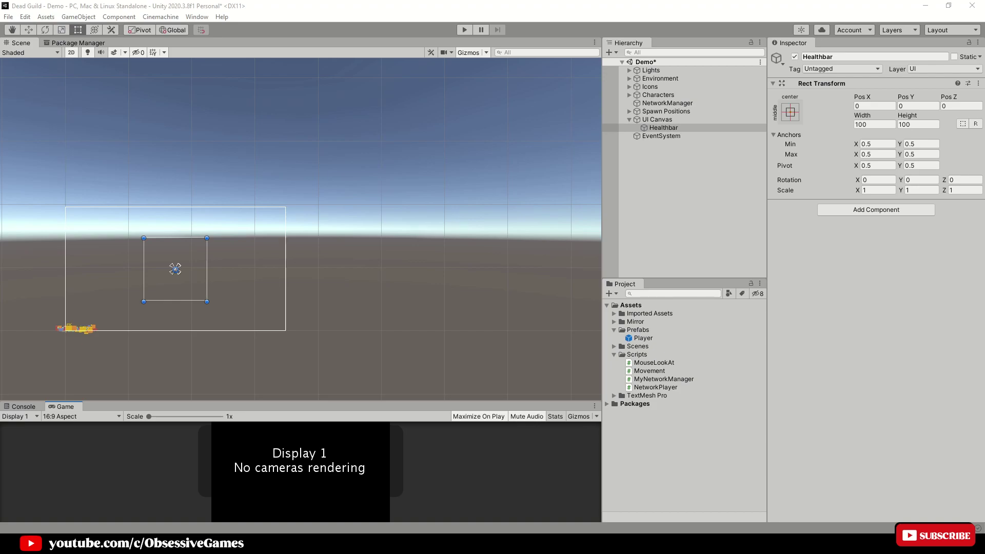
Drag the Healthbar to the canvas's upper left and flatten it to 100 by 14.5.
scroll(337, 257, "up", 3)
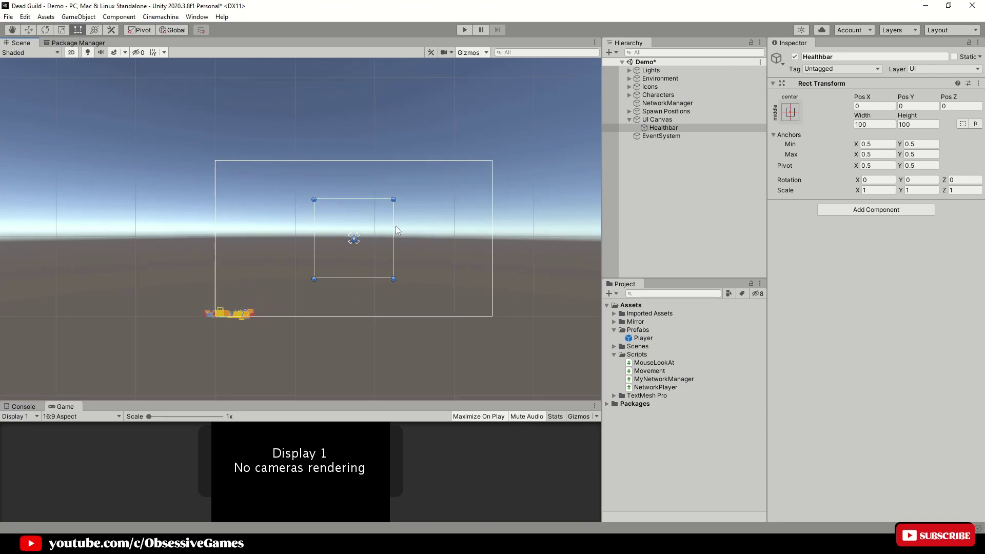
mouse_move(380, 253)
left_mouse_down()
mouse_move(356, 235)
mouse_move(277, 217)
left_mouse_up()
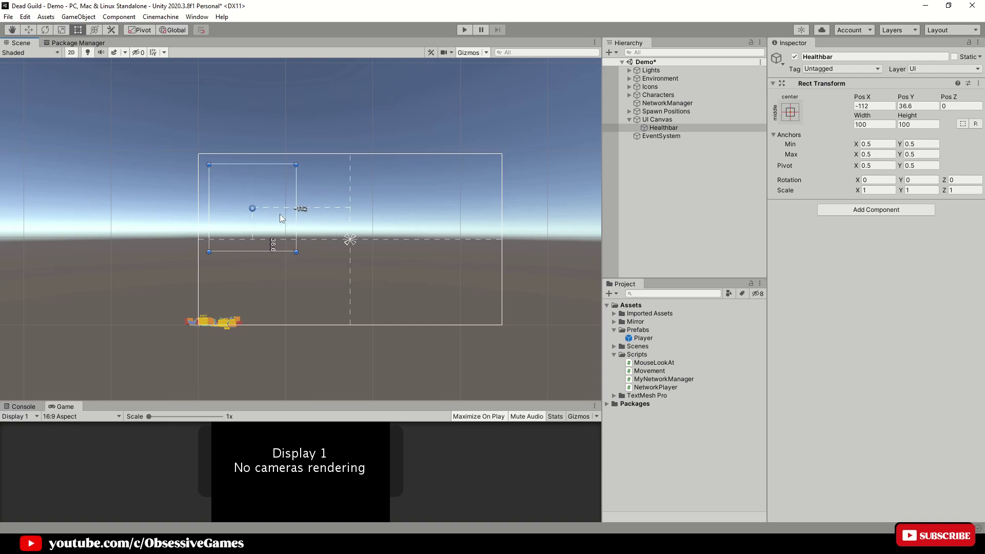
left_click_drag(276, 252, 275, 172)
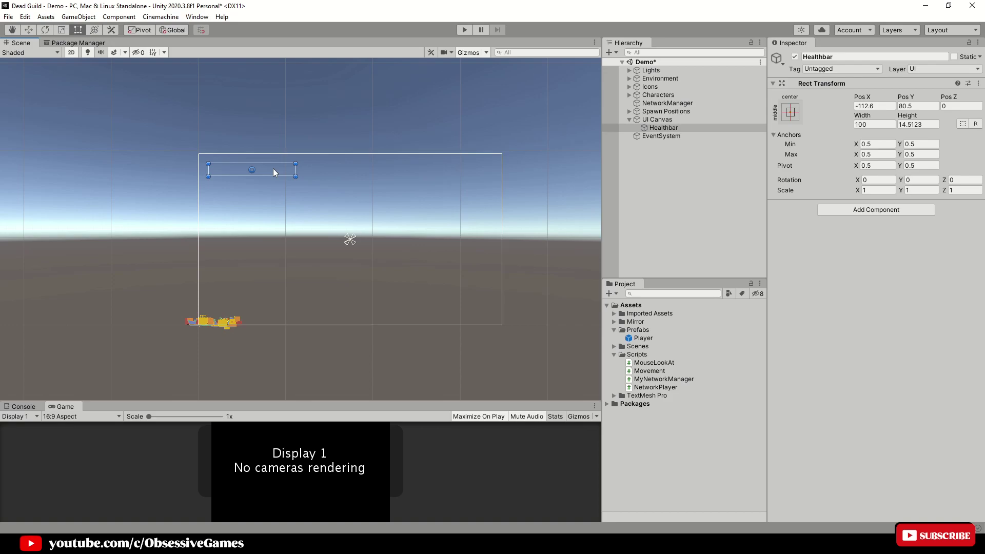
Apply the top-left anchor preset to the Healthbar, giving position 61.4, -17.5.
left_click(791, 113)
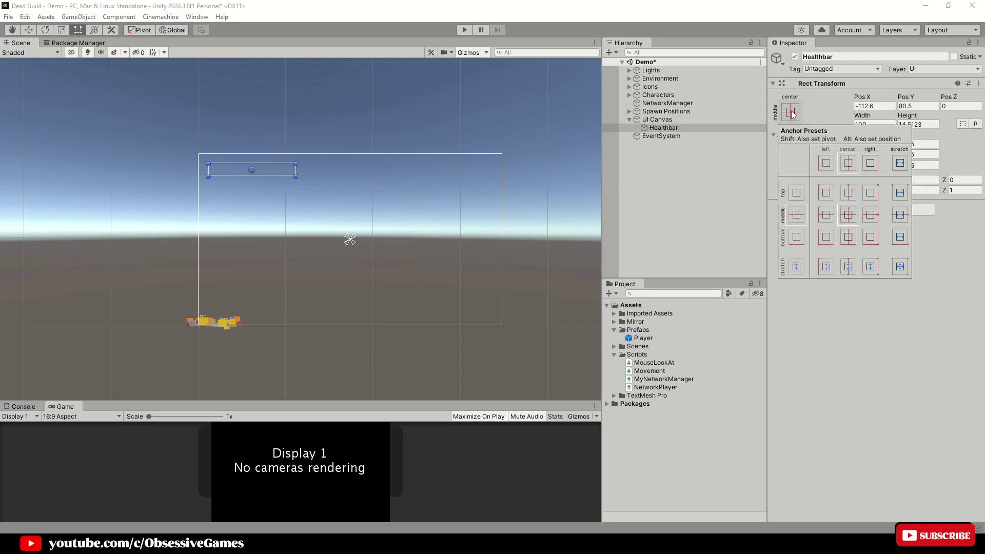
left_click(826, 194)
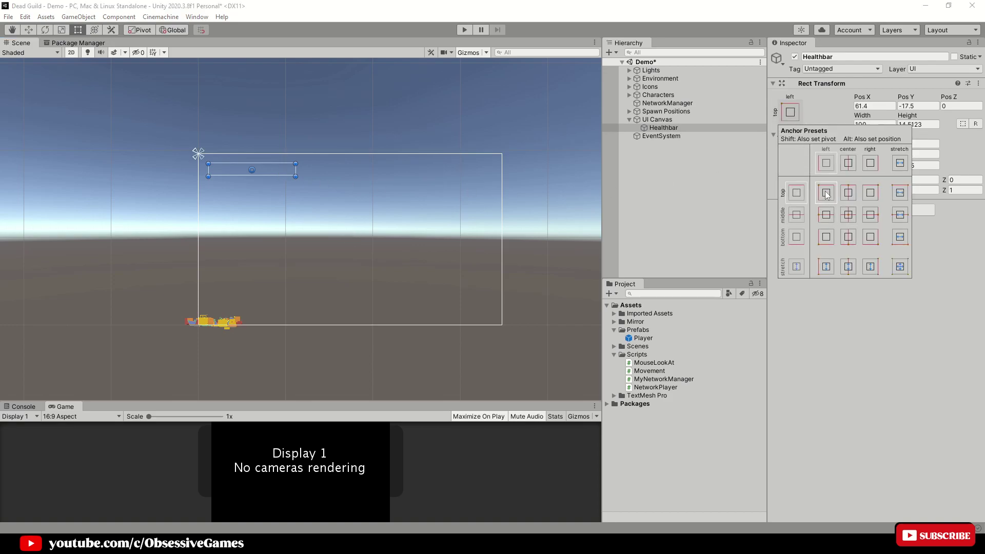
left_click(688, 127)
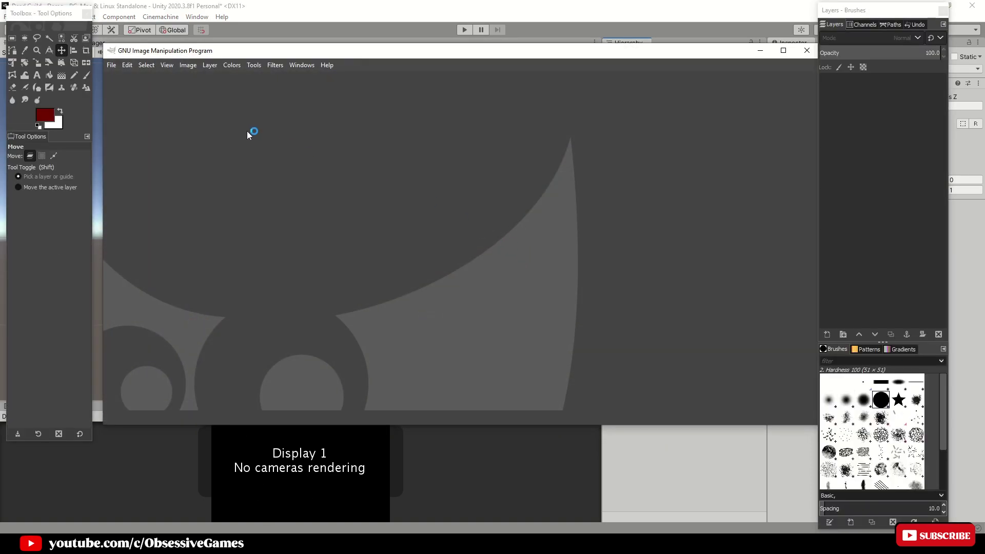
Create a new blank 1920×1080 image in GIMP.
left_click(117, 67)
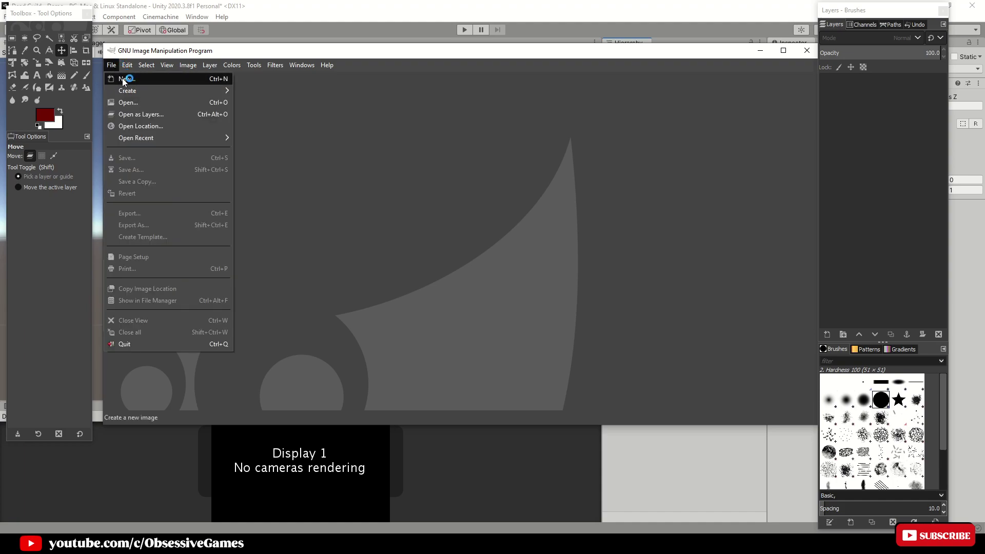
left_click(122, 78)
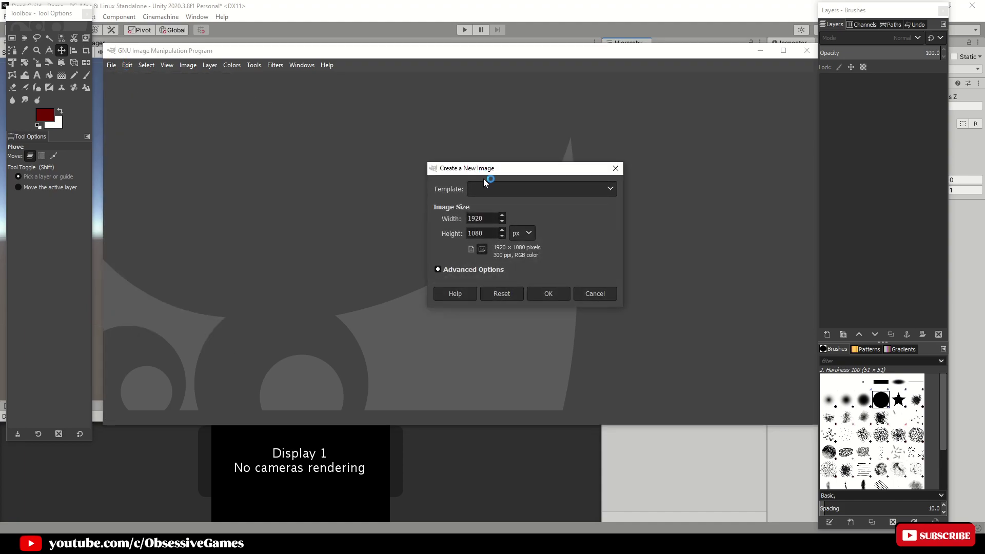
left_click(546, 293)
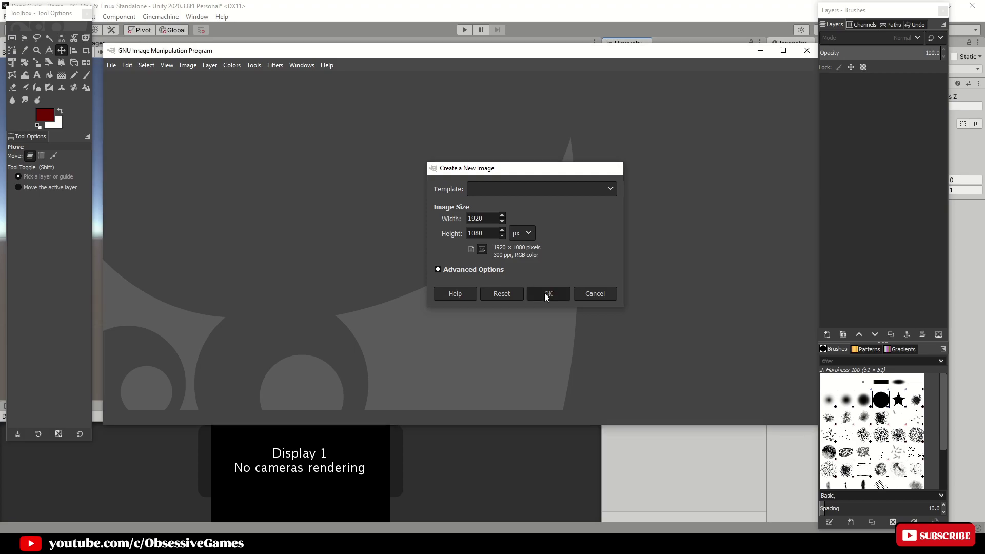
Set the foreground colour to a strong dark red and bucket-fill the canvas.
left_click(50, 75)
left_click(45, 115)
left_click_drag(325, 191, 333, 164)
left_click(372, 272)
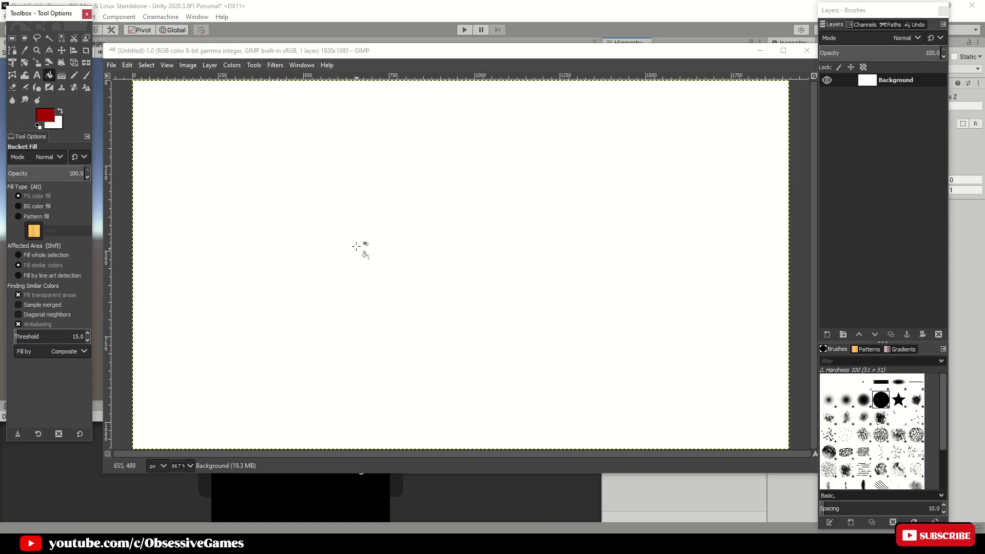
left_click(355, 240)
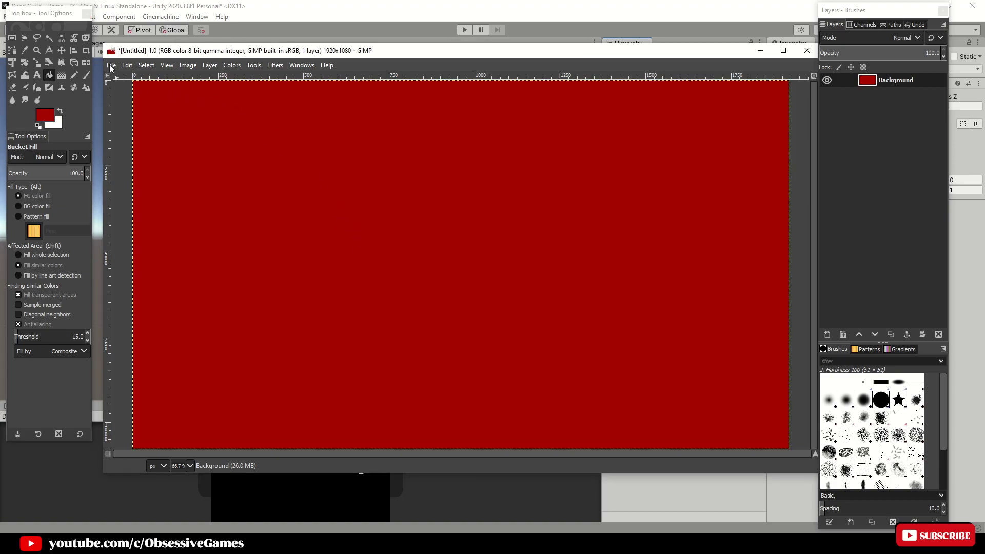
left_click(110, 65)
Export the image as Red.png into Projects/Dead Guild/Dead Guild/Assets/Textures.
left_click(133, 225)
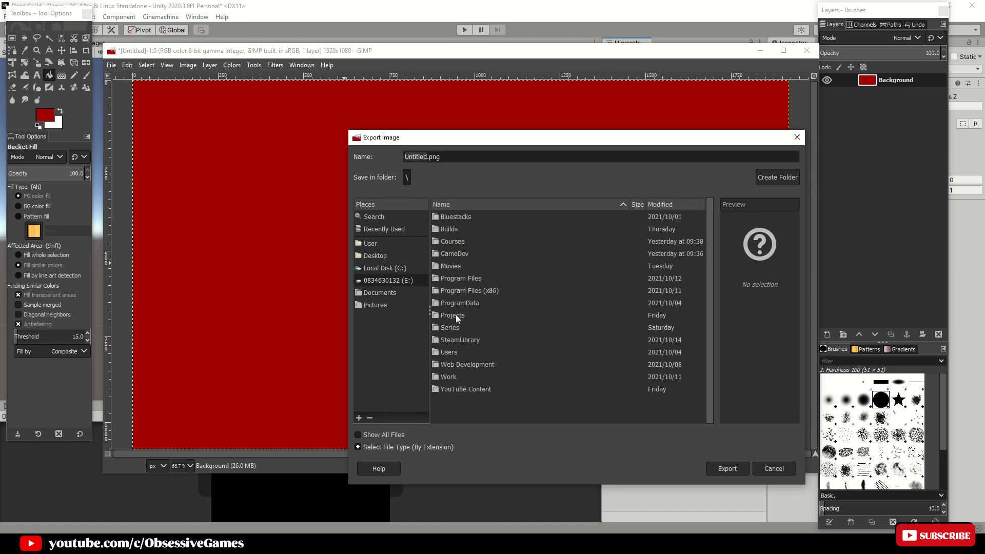
double_click(455, 315)
double_click(455, 229)
double_click(454, 231)
double_click(451, 232)
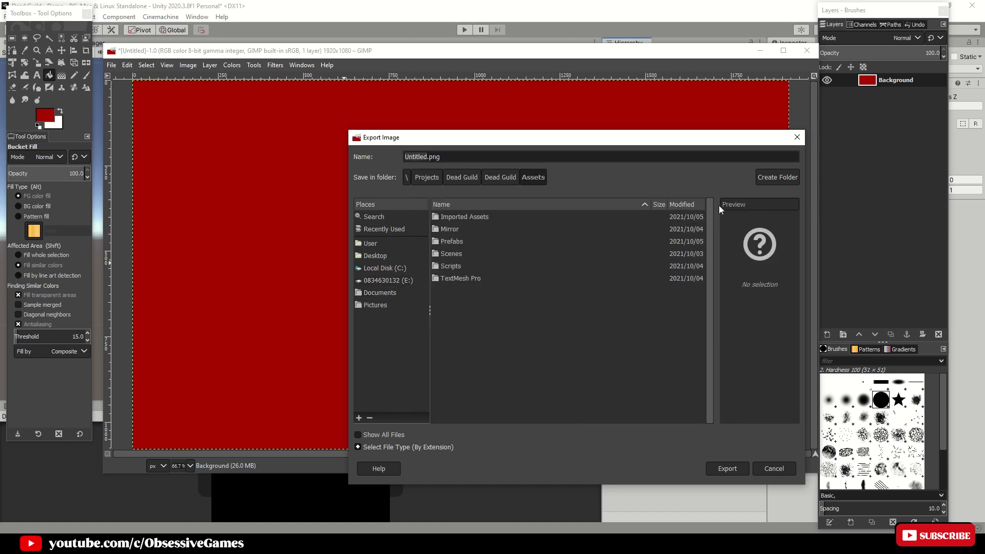
double_click(593, 228)
double_click(416, 156)
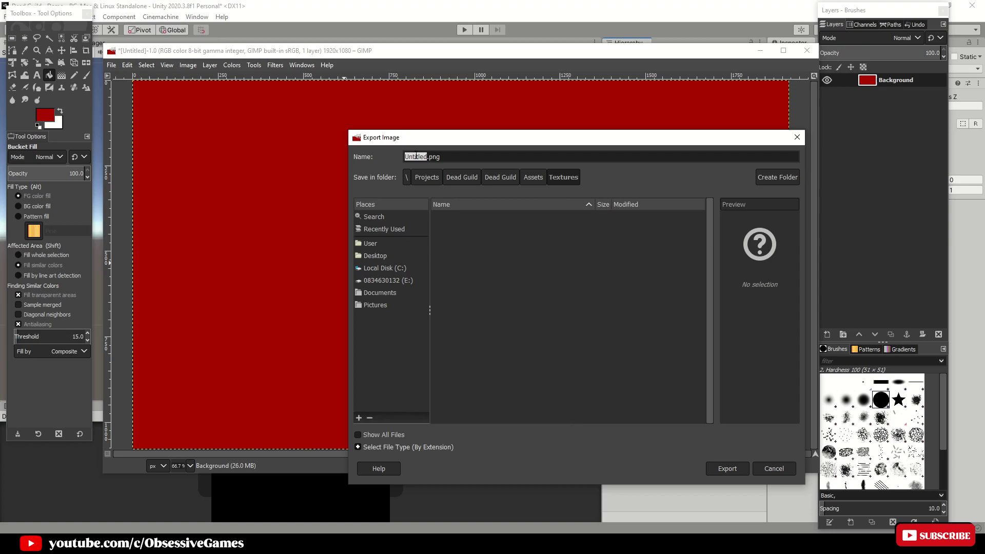
type("Red")
left_click(726, 468)
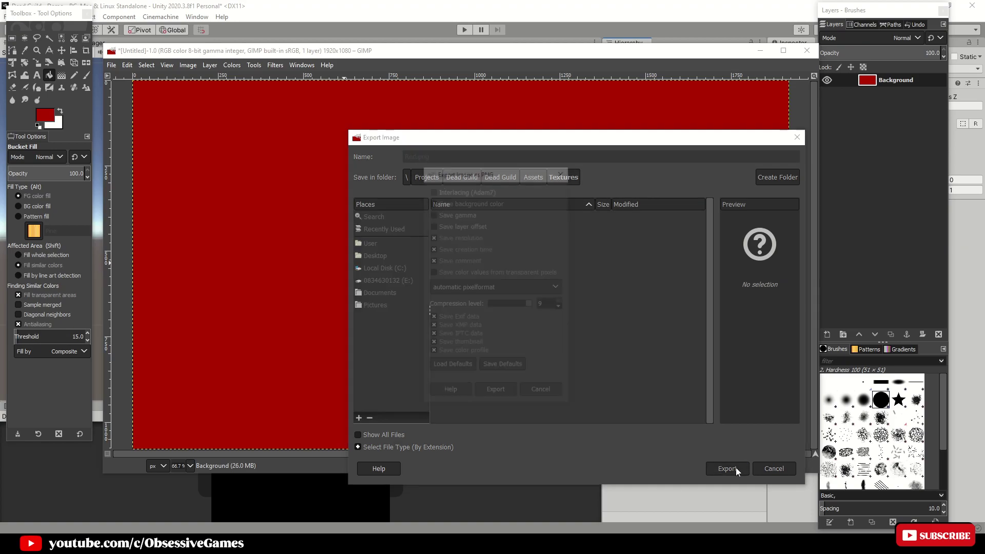
left_click(498, 390)
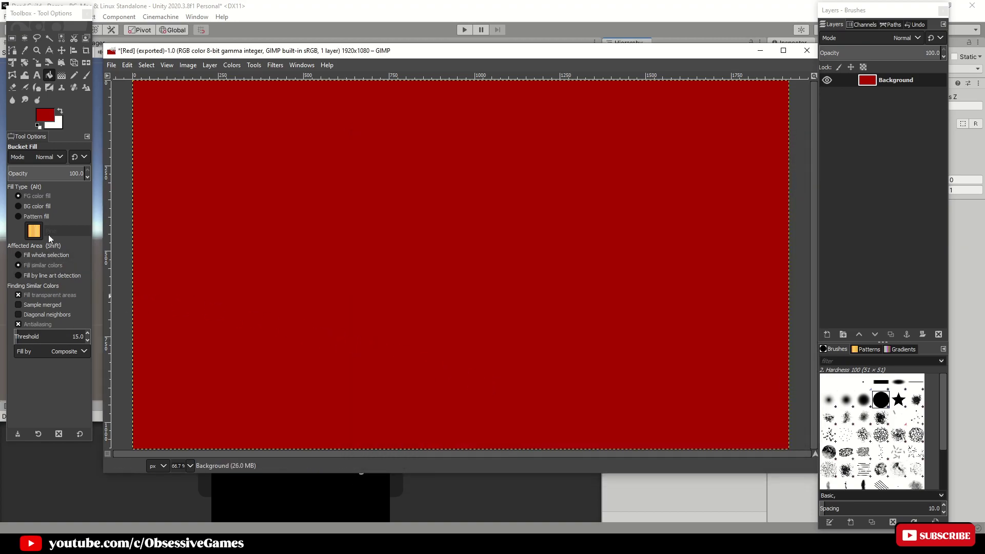
left_click(41, 117)
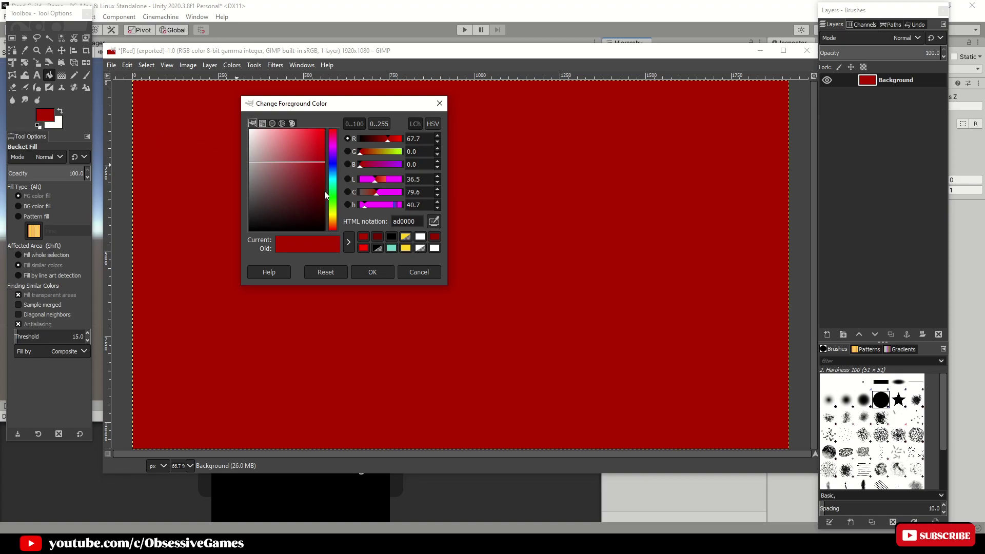
Change the foreground colour to bright green and bucket-fill the canvas.
left_click_drag(327, 195, 329, 172)
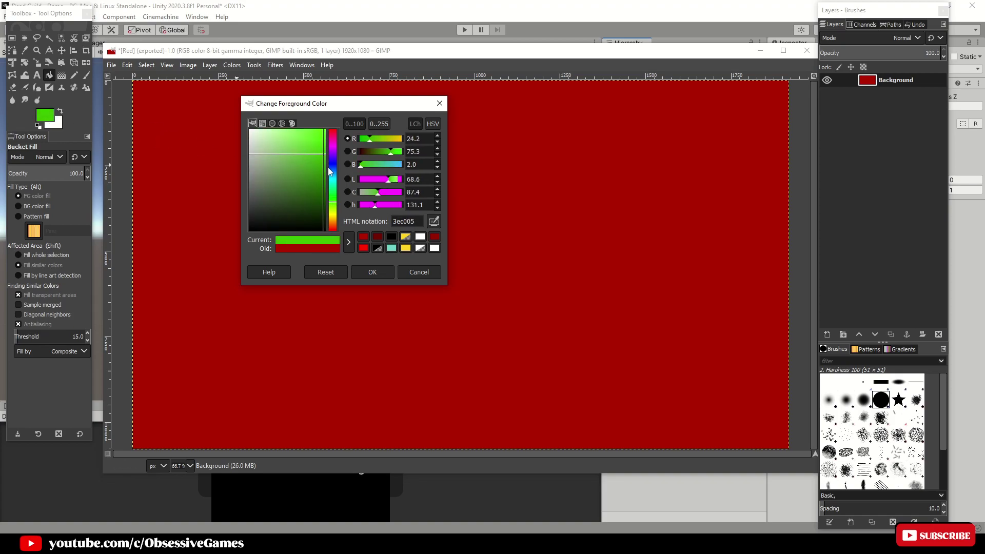
left_click(376, 272)
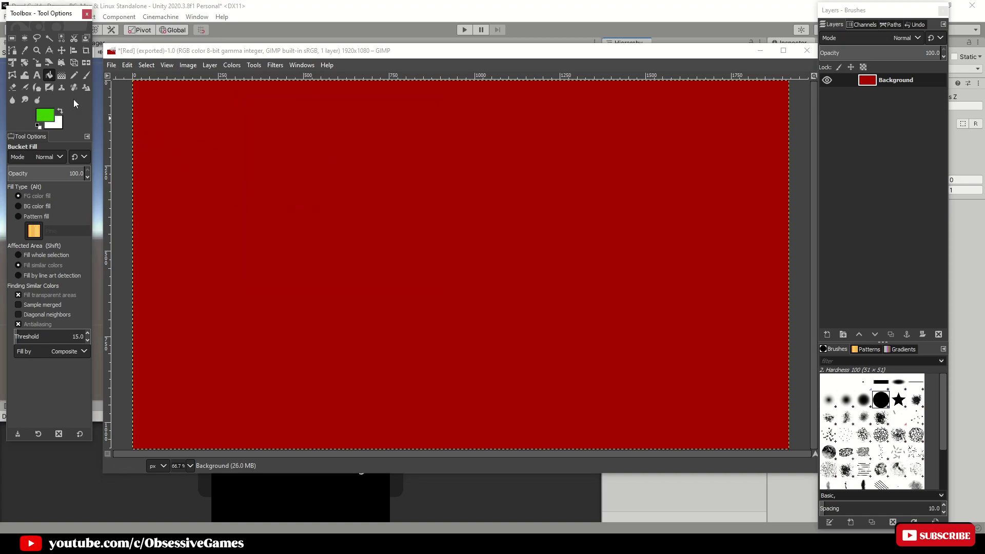
left_click(219, 162)
Export the image as Green.png to the Textures folder, then close it without saving.
left_click(112, 65)
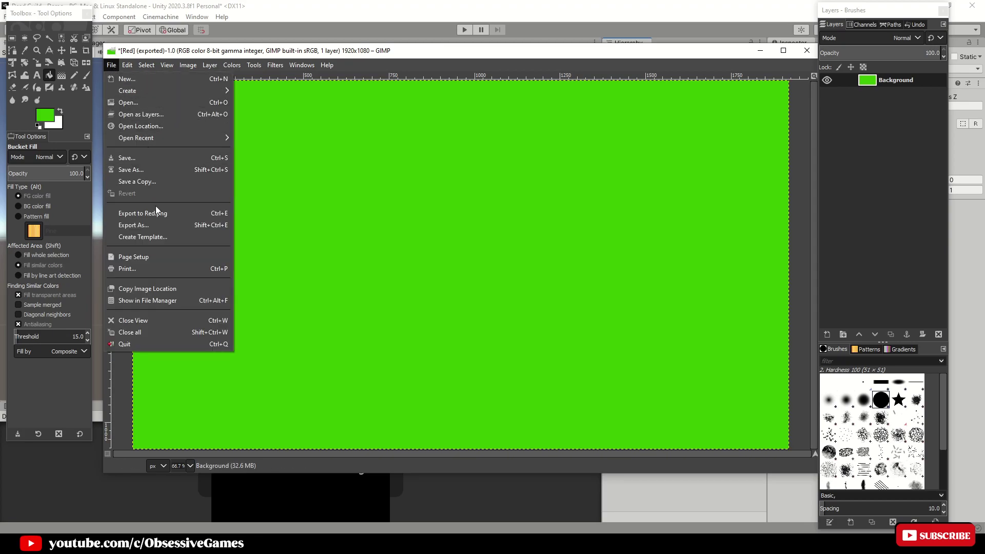
left_click(149, 225)
type("Green.png")
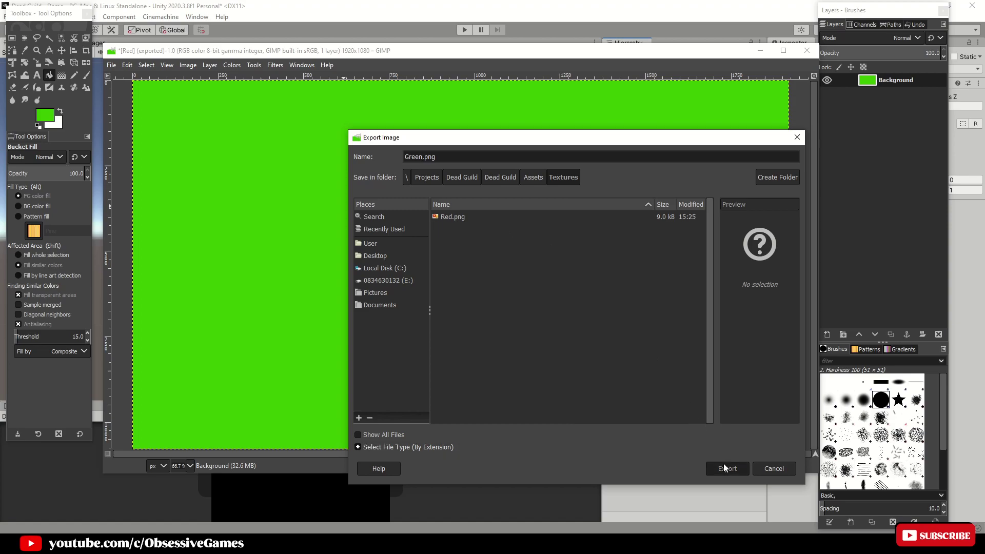
left_click(723, 468)
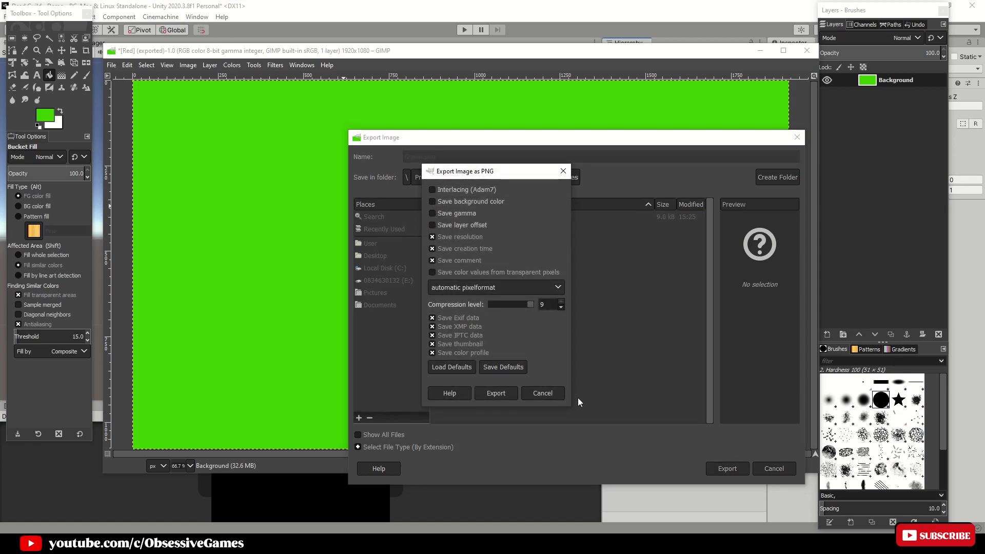
left_click(496, 393)
left_click(799, 56)
key("ctrl+d")
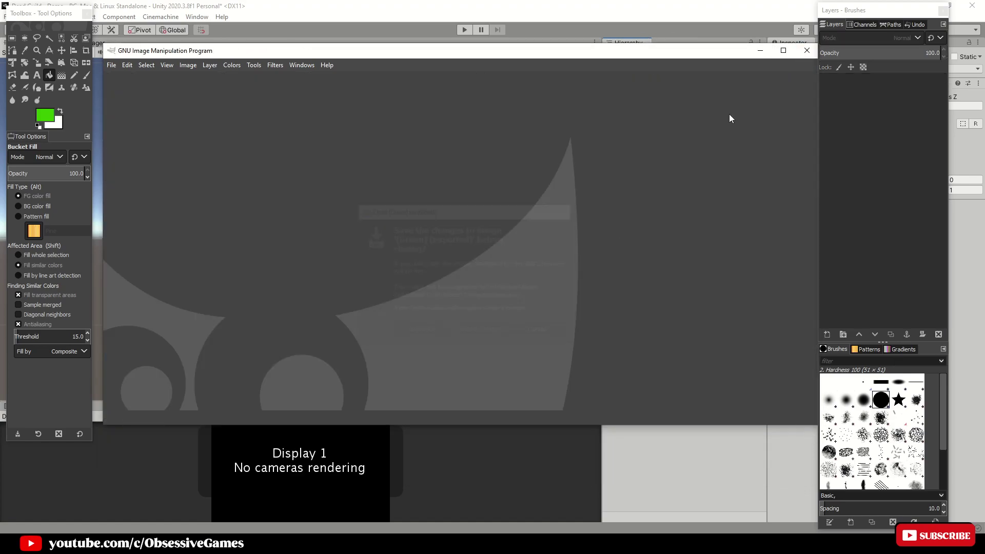
Back in Unity, set the Green and Red textures' Texture Type to Sprite (2D and UI) and apply.
key("alt+Tab")
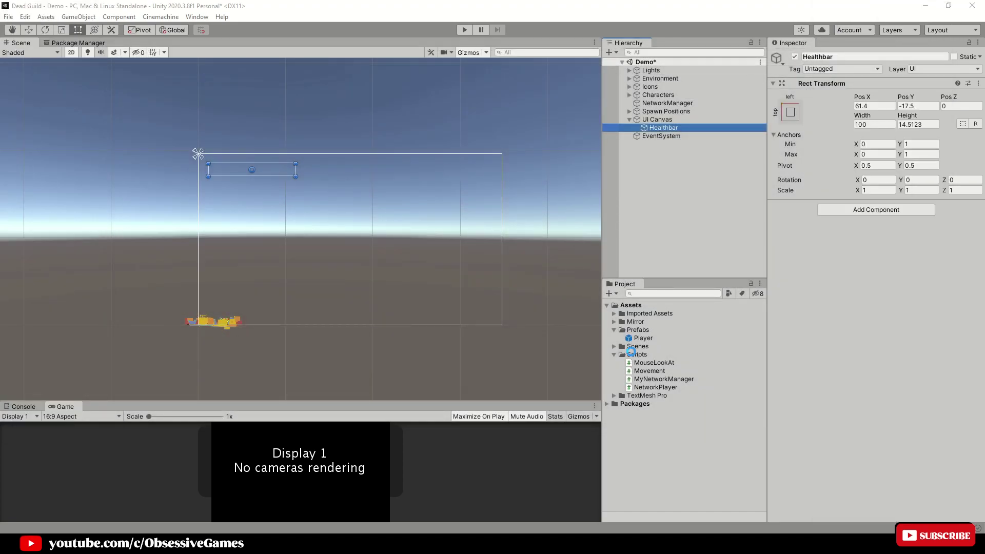
left_click(634, 354)
left_click(614, 404)
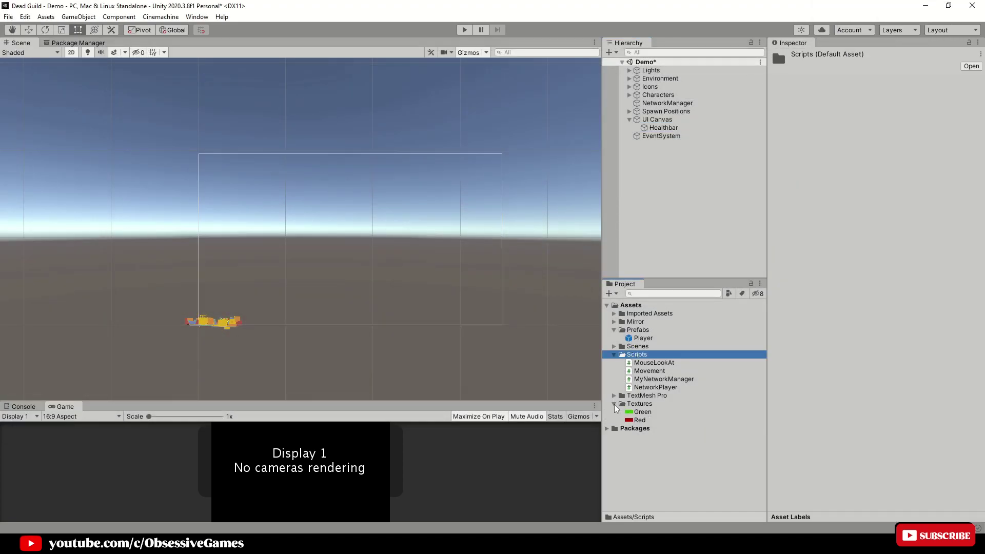
left_click(639, 420)
left_click(669, 411, "shift")
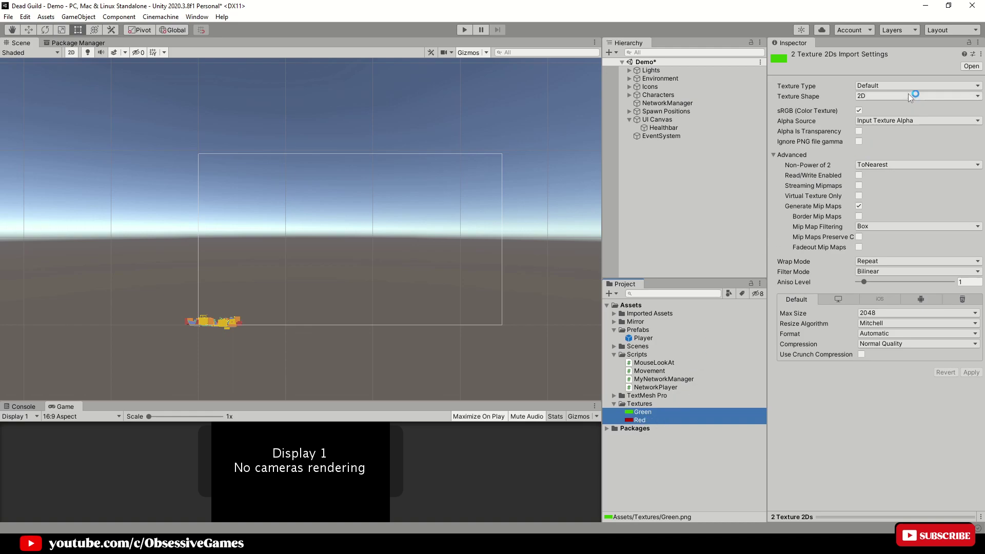
left_click(895, 84)
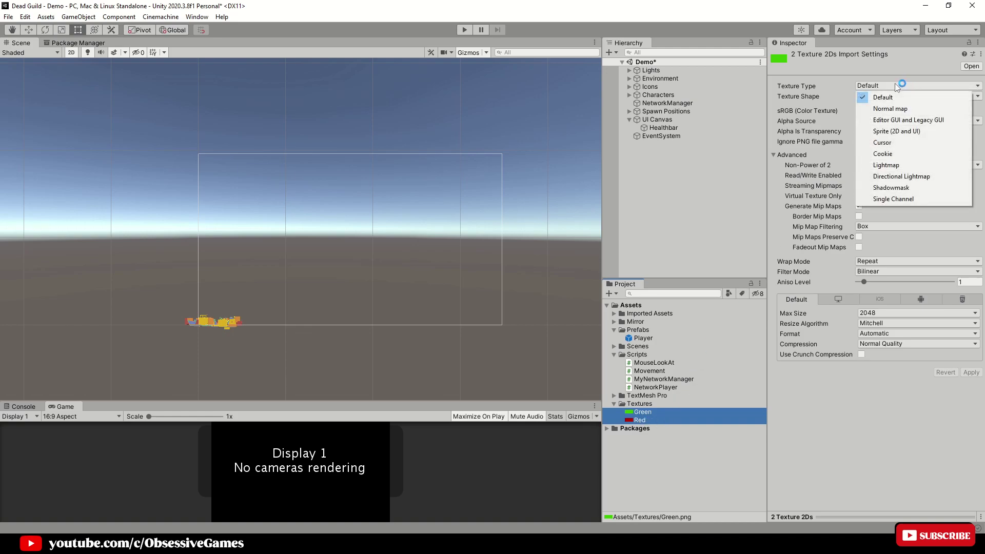
left_click(898, 131)
left_click(972, 384)
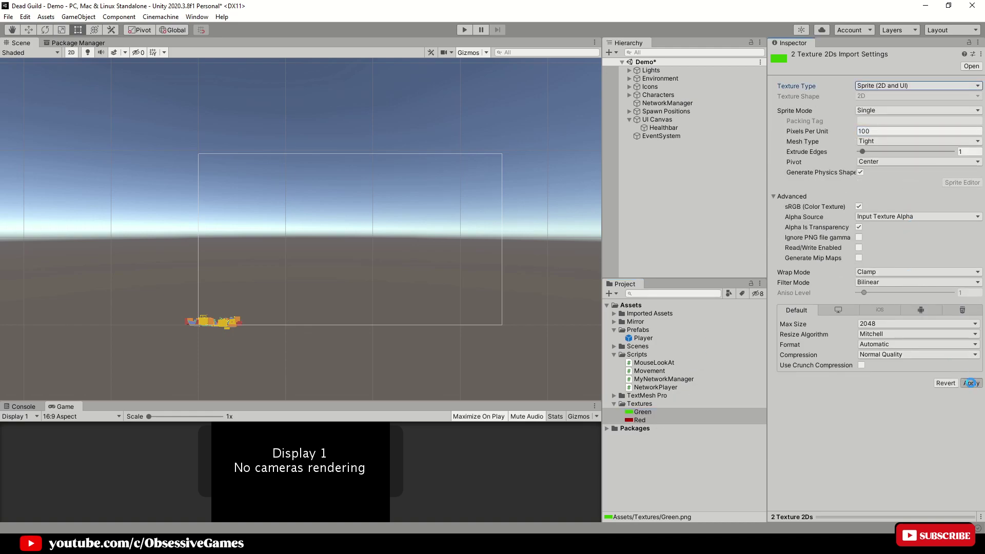
left_click(663, 128)
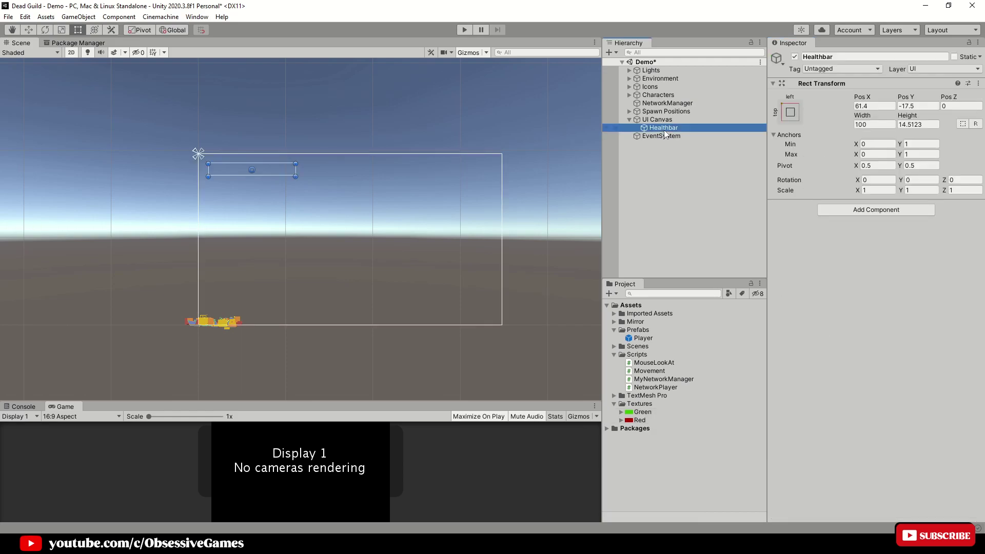
Add an Image child named Background under Healthbar.
right_click(663, 128)
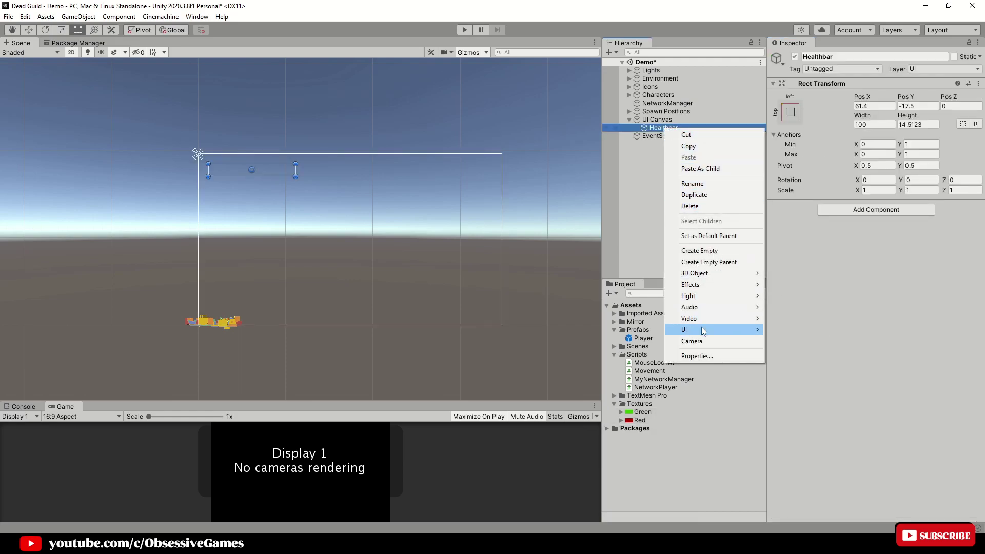
mouse_move(729, 331)
left_click(792, 352)
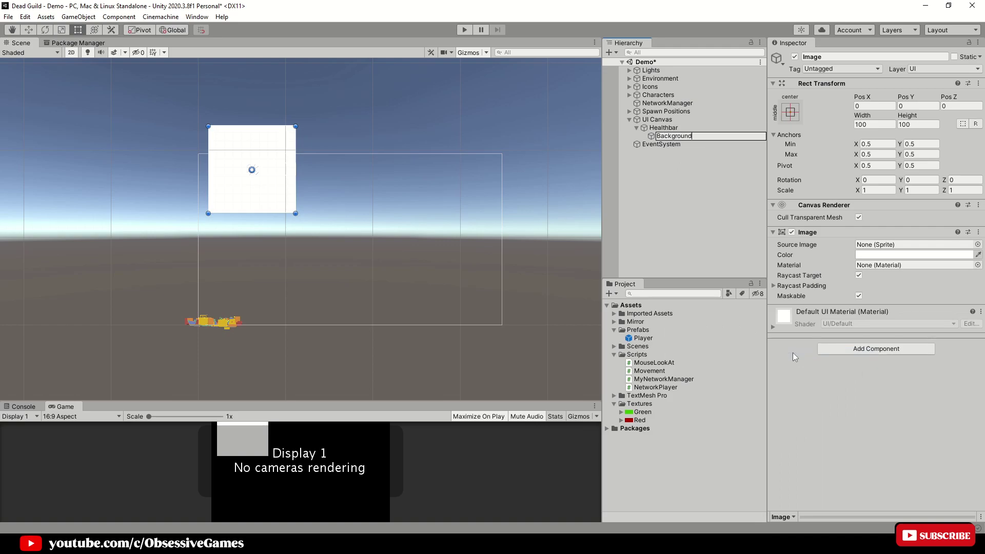
key("Return")
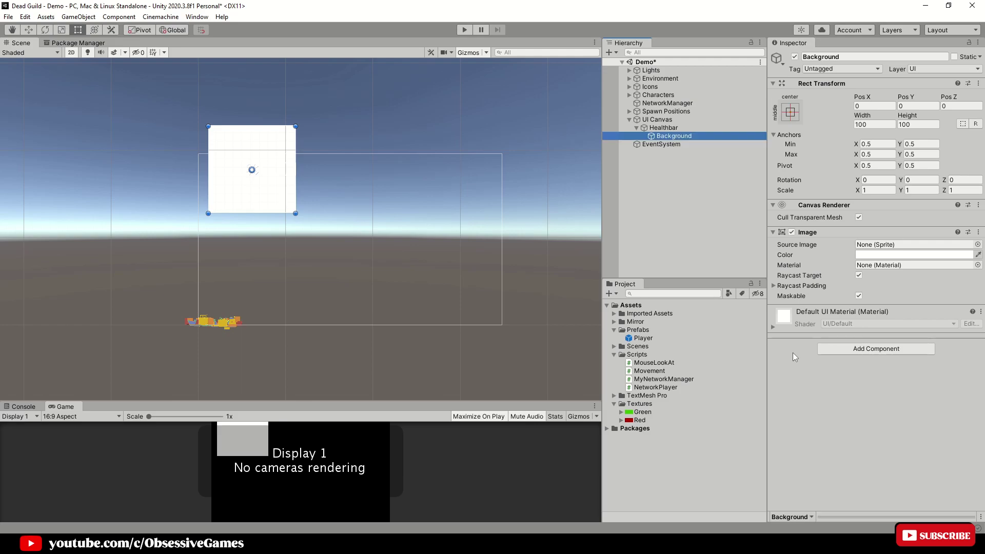
Stretch Background to fill the Healthbar with the stretch-stretch preset and assign the Red texture.
left_click(790, 113)
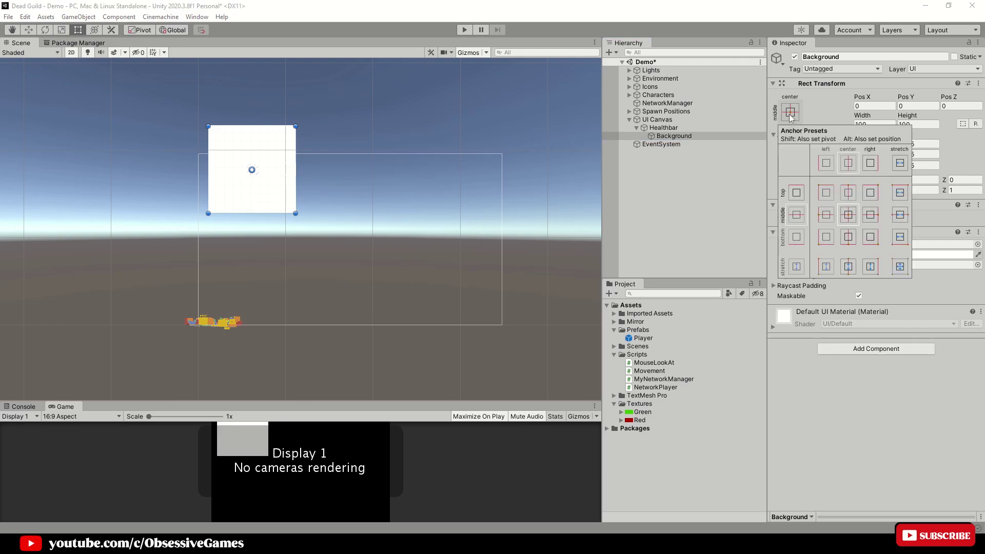
left_click(900, 266, "alt")
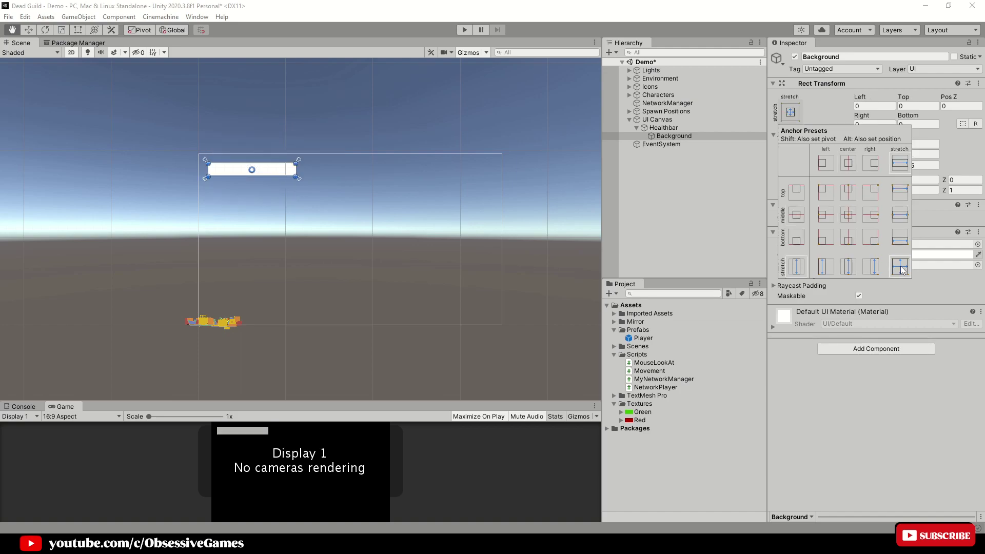
left_click(902, 271, "alt+shift")
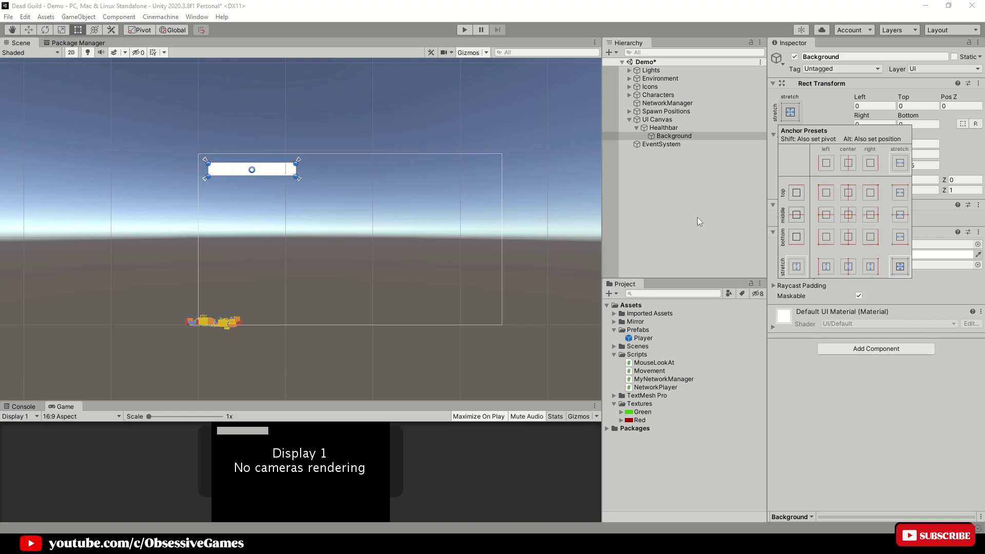
left_click_drag(642, 420, 872, 246)
Duplicate Background, rename the copy 'Foreground', and set its Source Image to the Green texture.
left_click(693, 195)
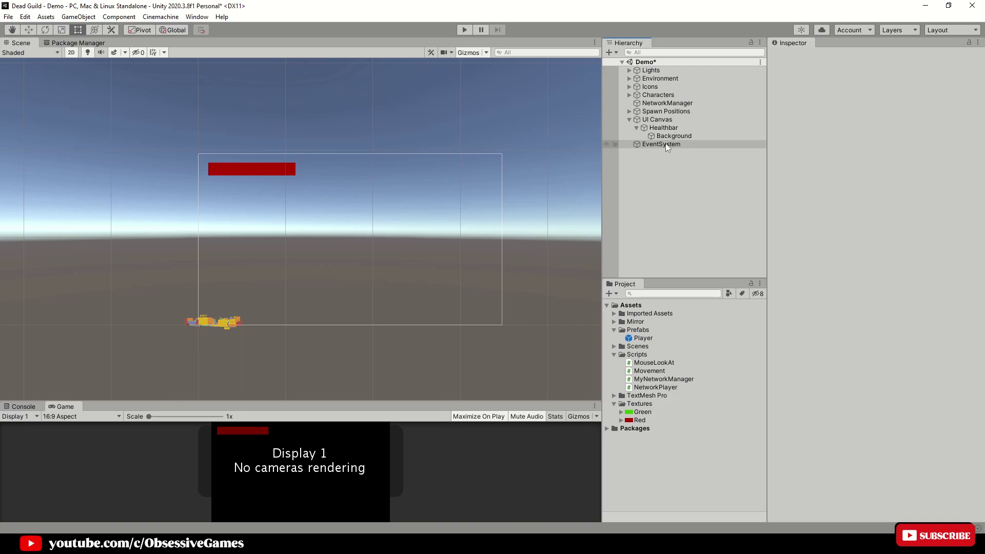
left_click(673, 135)
key("ctrl+d")
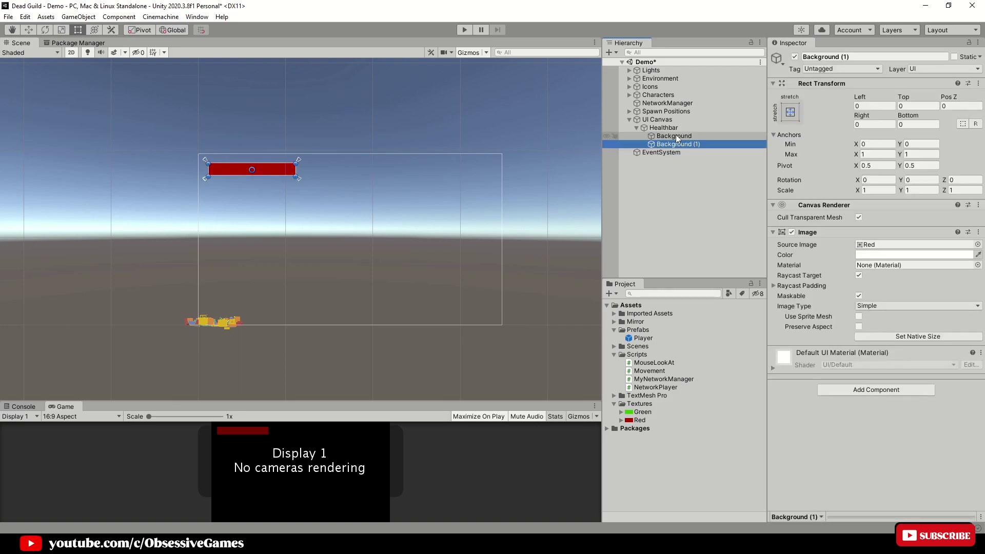
key("F2")
type("Foreground")
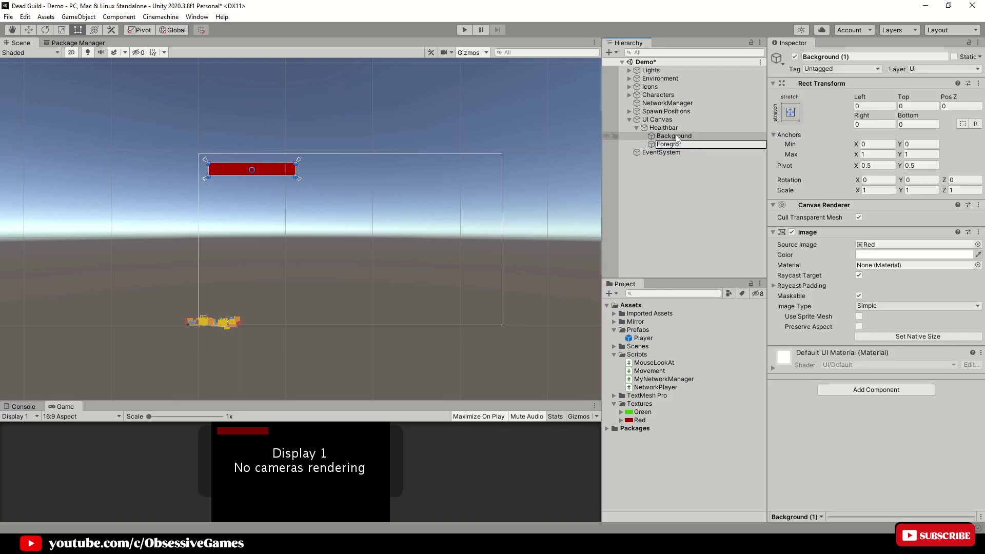
key("Return")
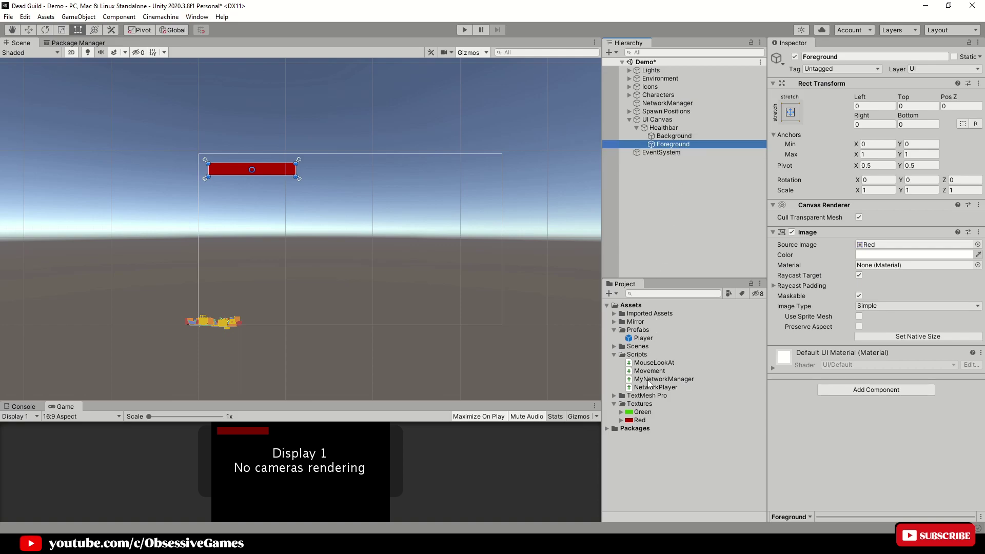
mouse_move(641, 412)
left_mouse_down()
mouse_move(841, 248)
mouse_move(873, 246)
left_mouse_up()
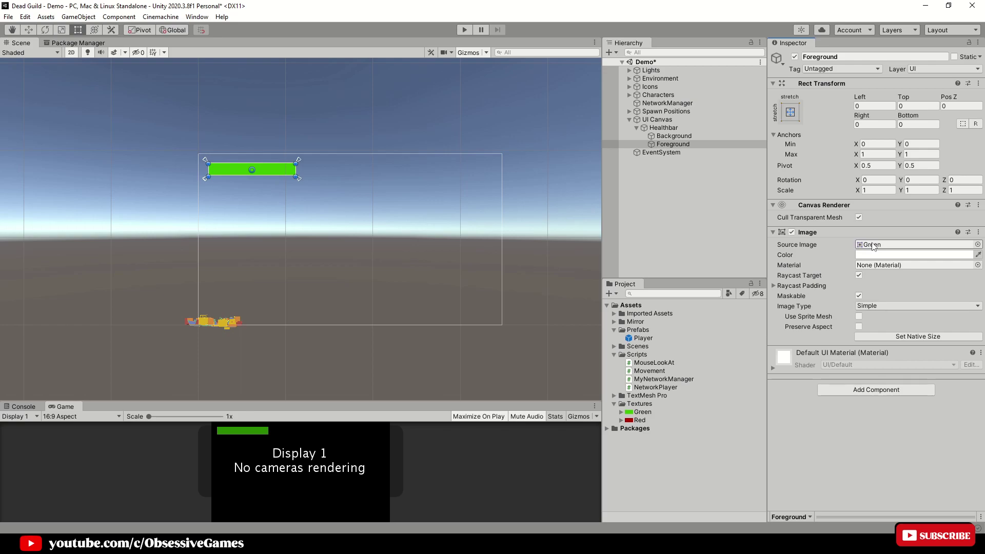
Set Foreground's Image Type to Filled with Horizontal fill method and test Fill Amount.
left_click(877, 307)
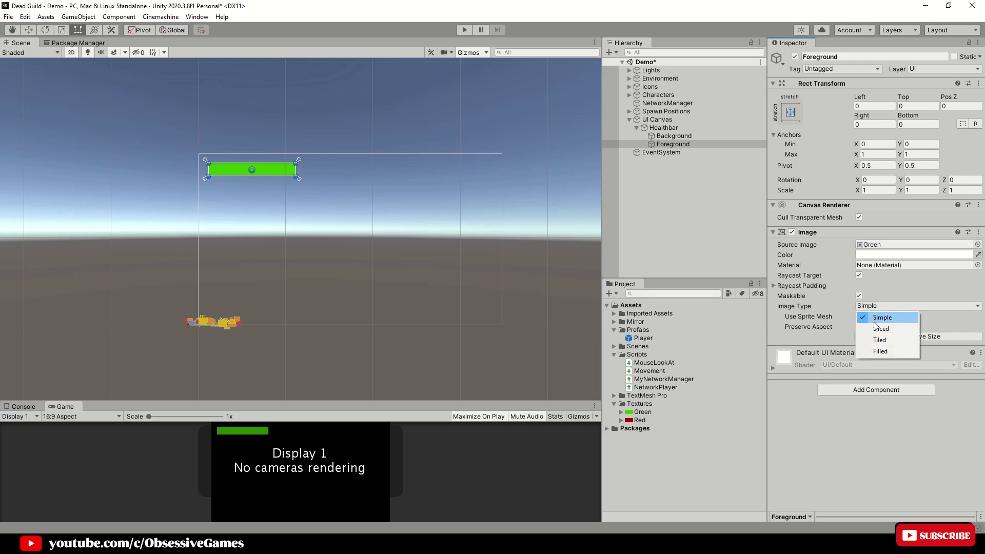
left_click(880, 351)
left_click(874, 317)
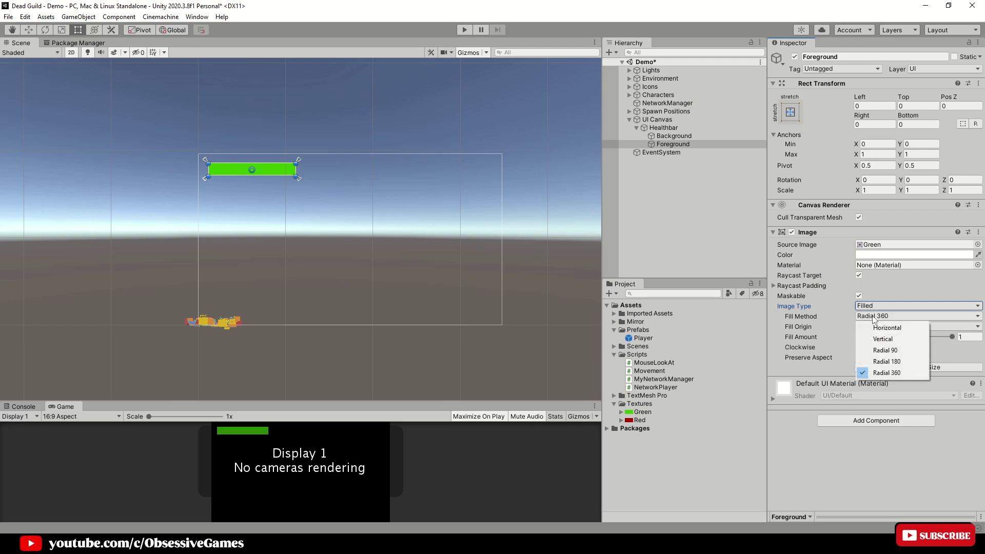
left_click(885, 327)
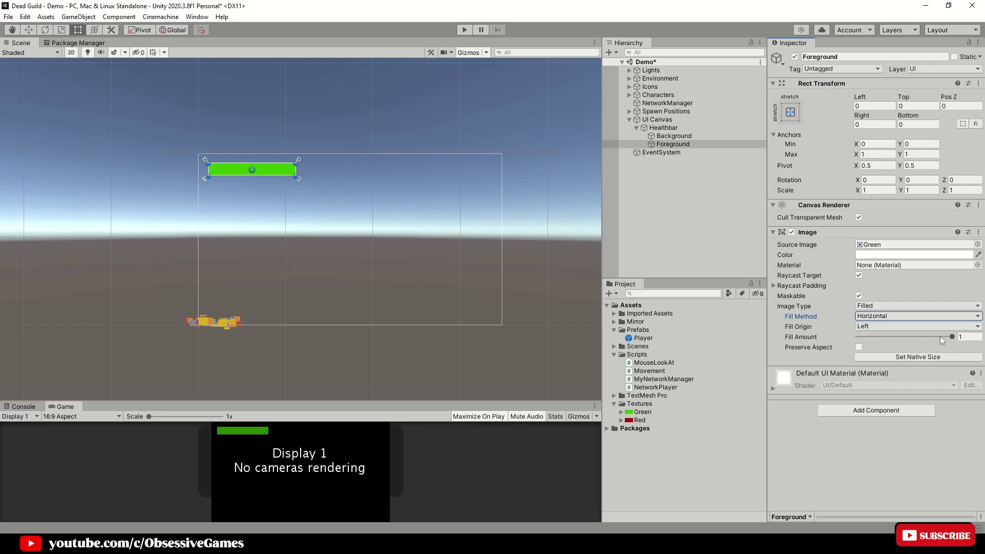
mouse_move(940, 336)
left_mouse_down()
mouse_move(865, 334)
mouse_move(956, 338)
left_mouse_up()
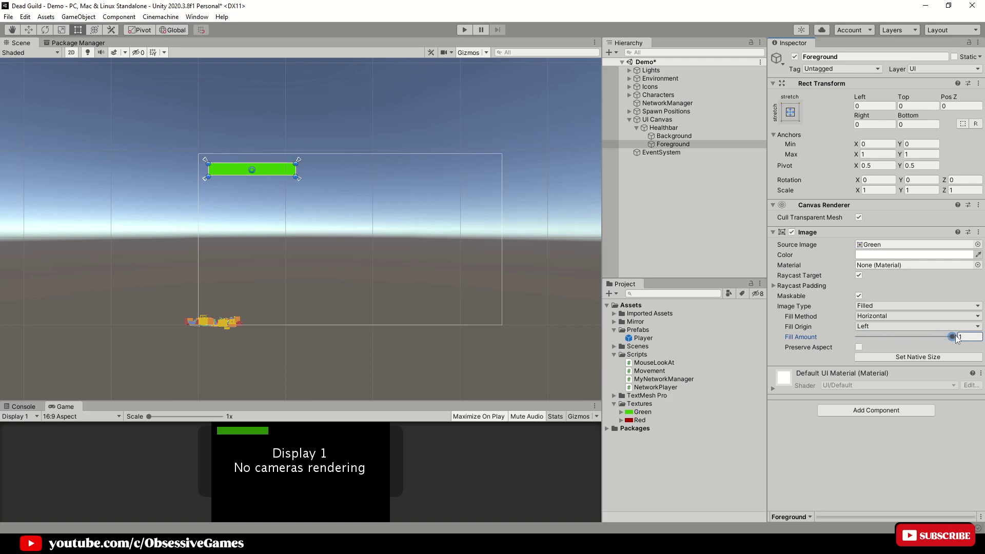
Create a C# script named 'Healthbar' in the Scripts folder and open it in the code editor.
right_click(638, 356)
mouse_move(661, 87)
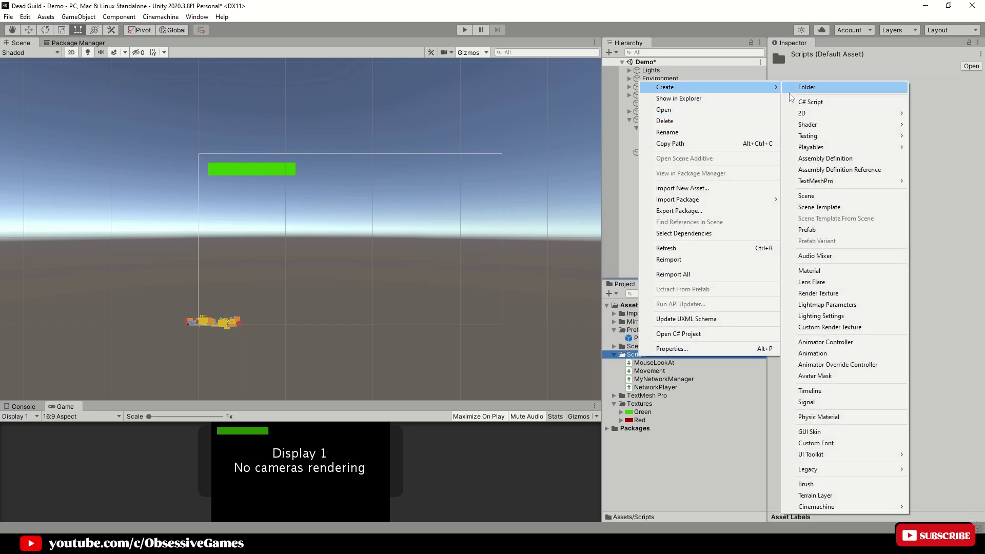
left_click(802, 100)
type("Healthbar")
key("Return")
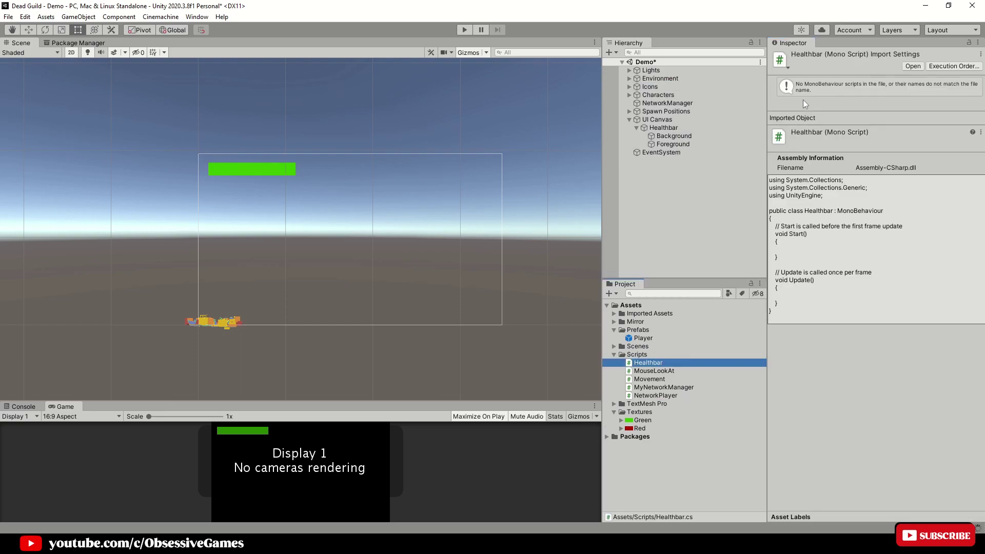
double_click(660, 362)
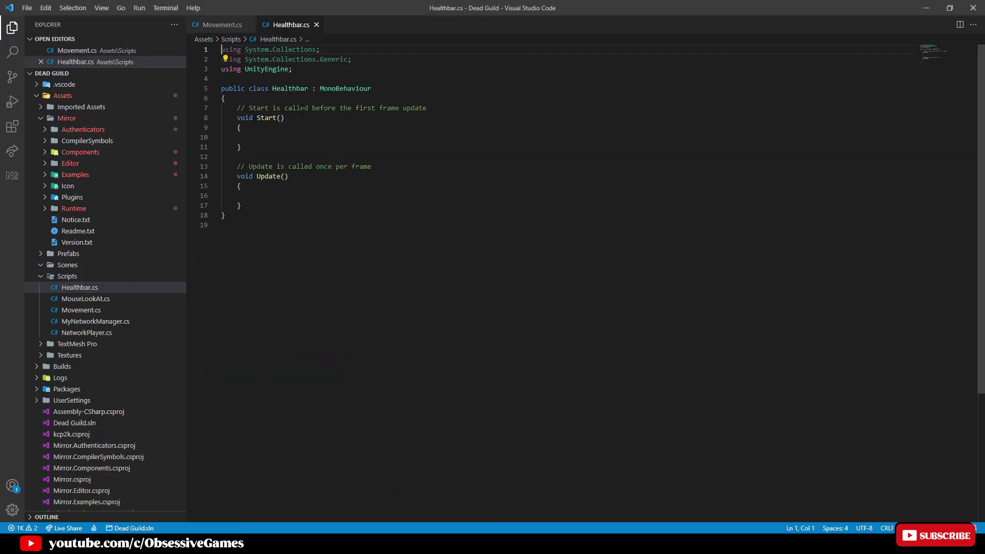
Delete the unused Start method from the Healthbar script.
left_click(33, 119)
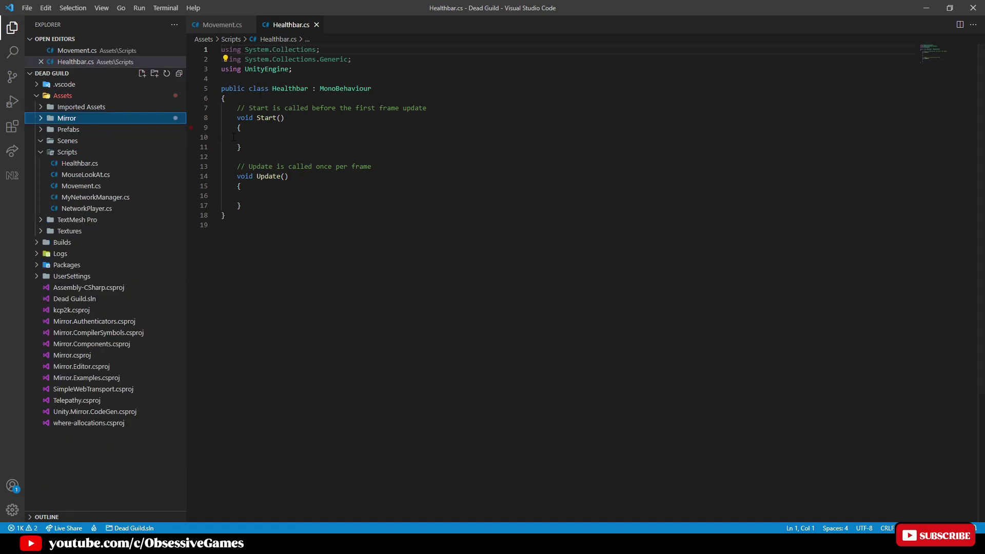
left_click(279, 191)
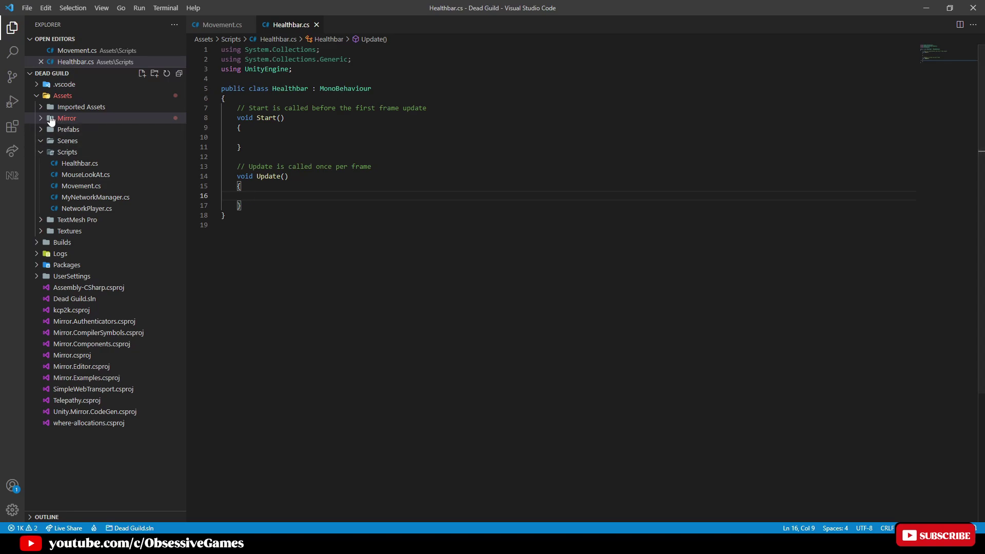
left_click_drag(241, 147, 237, 108)
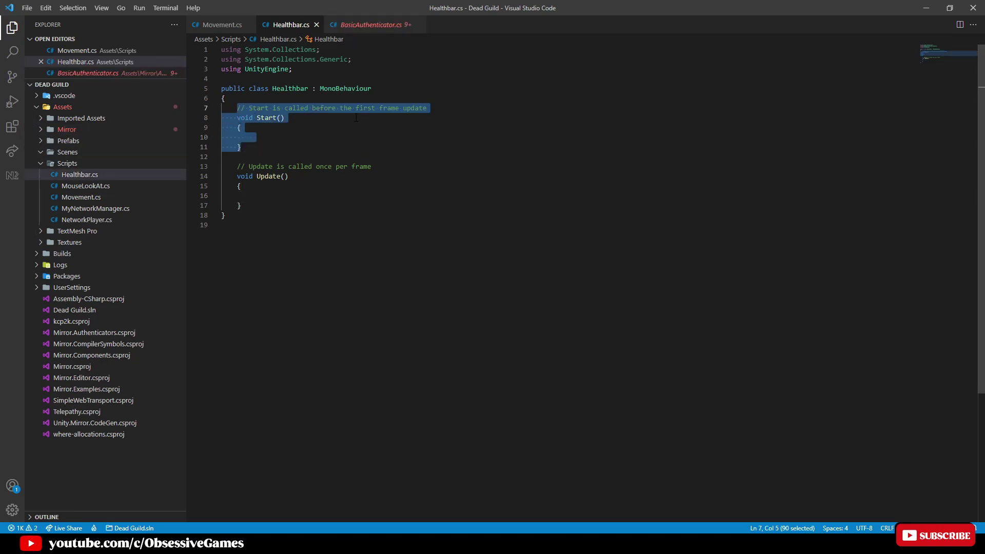
key("BackSpace")
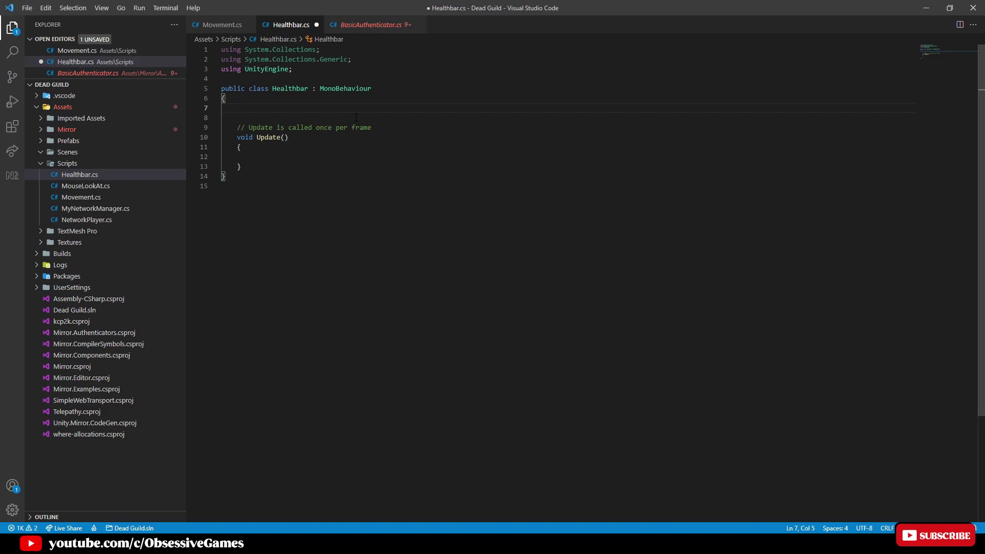
Declare '[Range(0,1)] [SerializeField] float healthValue = 1f;' in the script.
type("[Range")
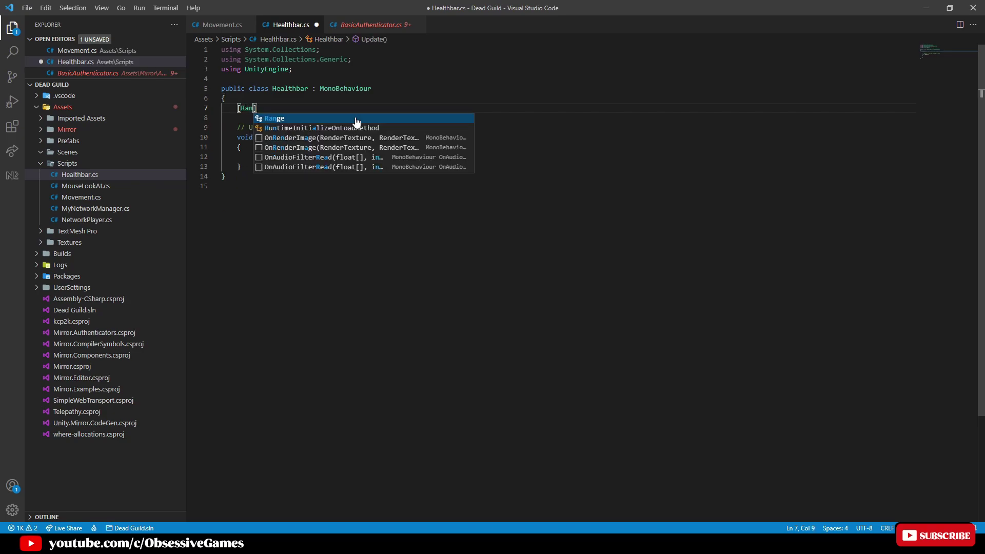
type("*")
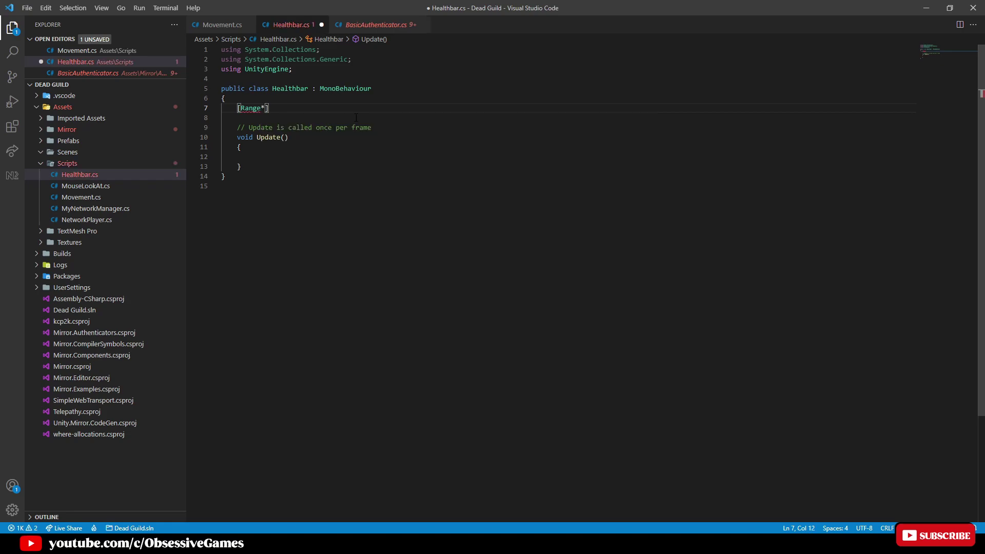
key("BackSpace")
type("(0,1")
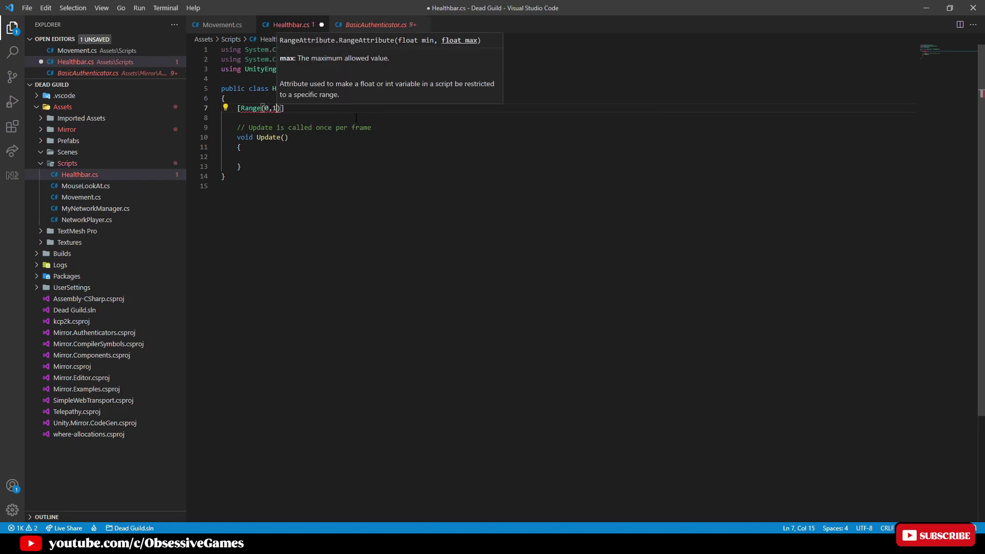
key("End")
key("Return")
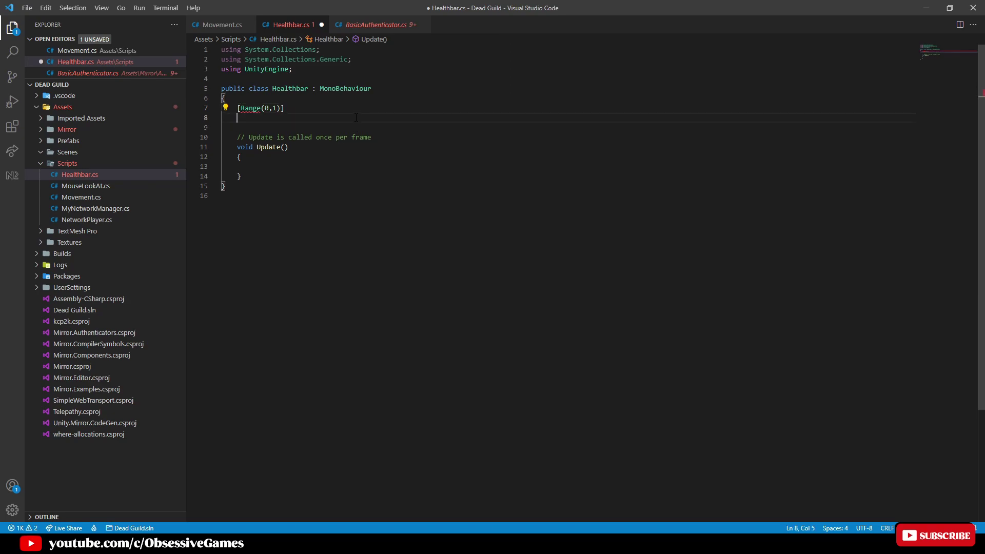
type("[Ser")
key("Tab")
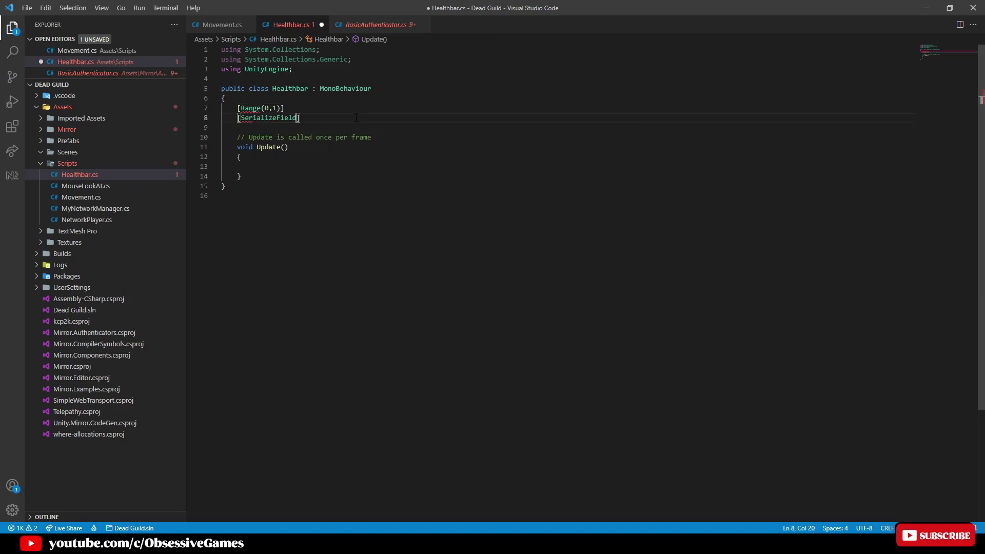
type("] float healthVal")
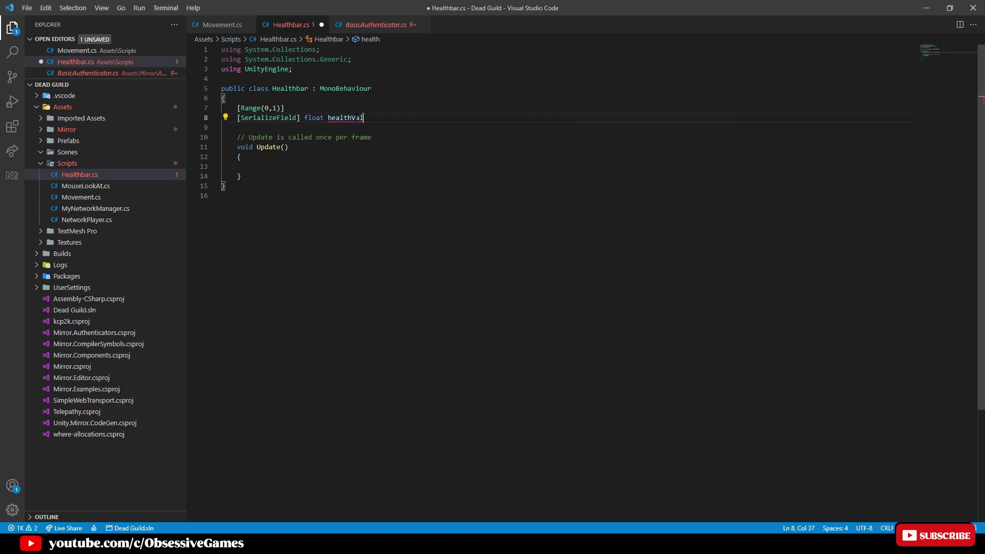
type("ue = 1f;")
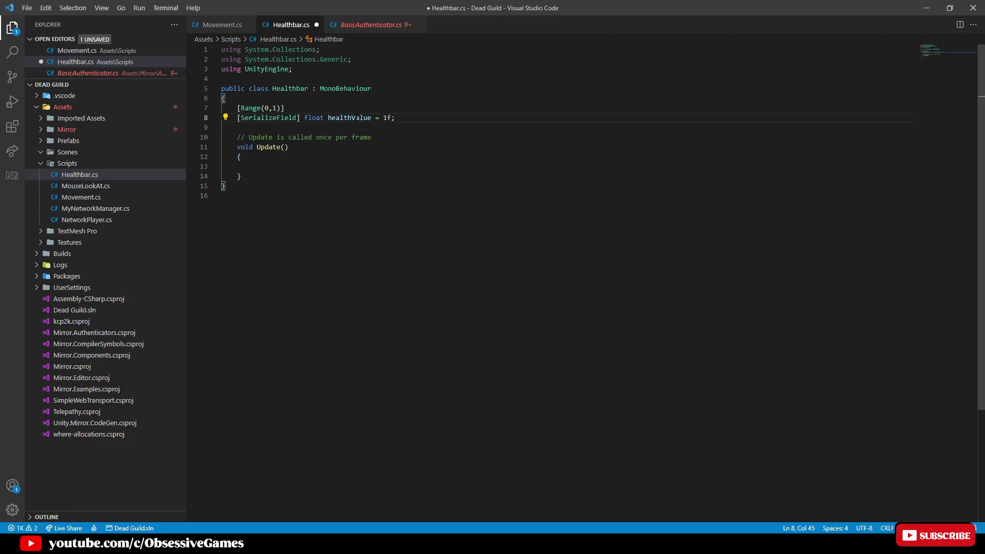
Add '[SerializeField] Image foreground = null;' and import UnityEngine.UI to resolve Image.
key("Return")
type("[SerializeField")
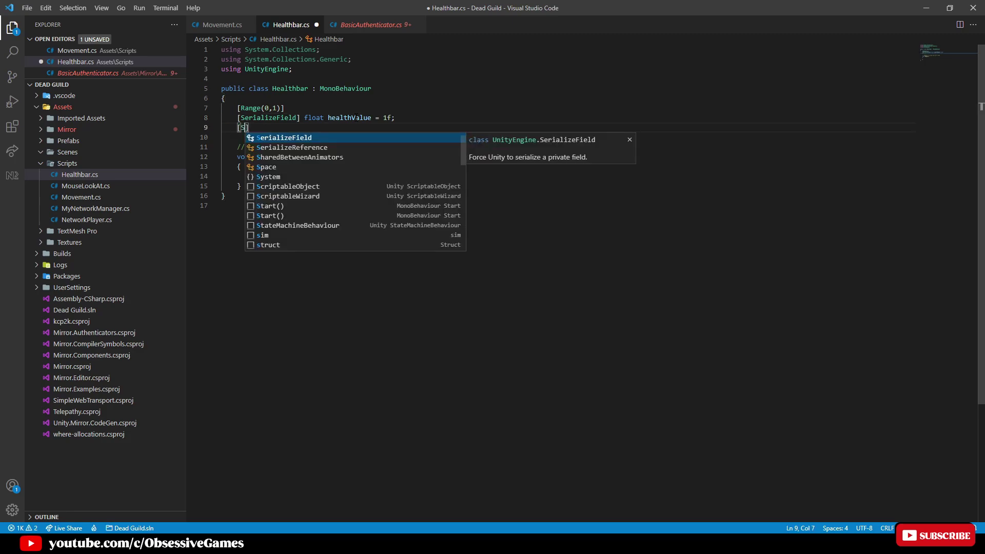
key("Tab")
type("I")
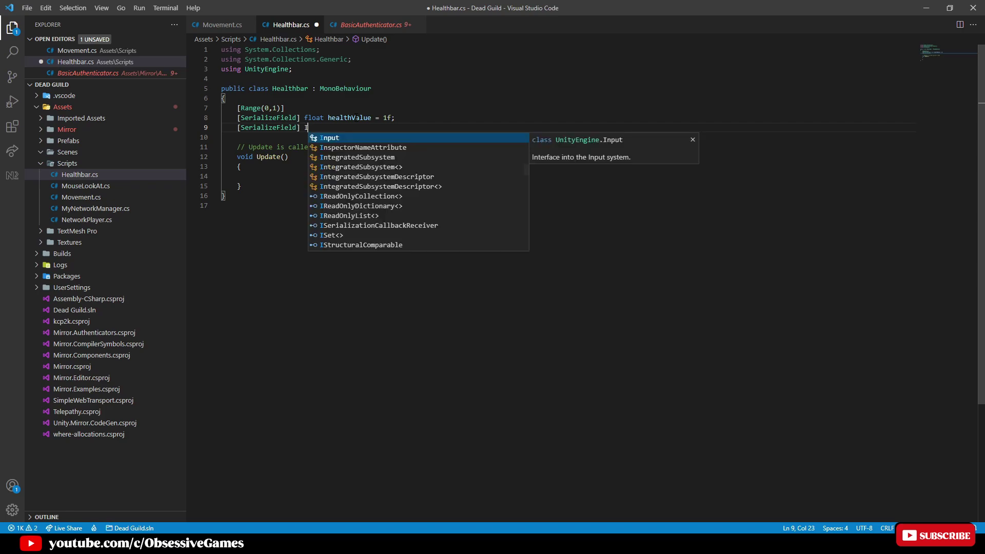
type("mage foreground = null;")
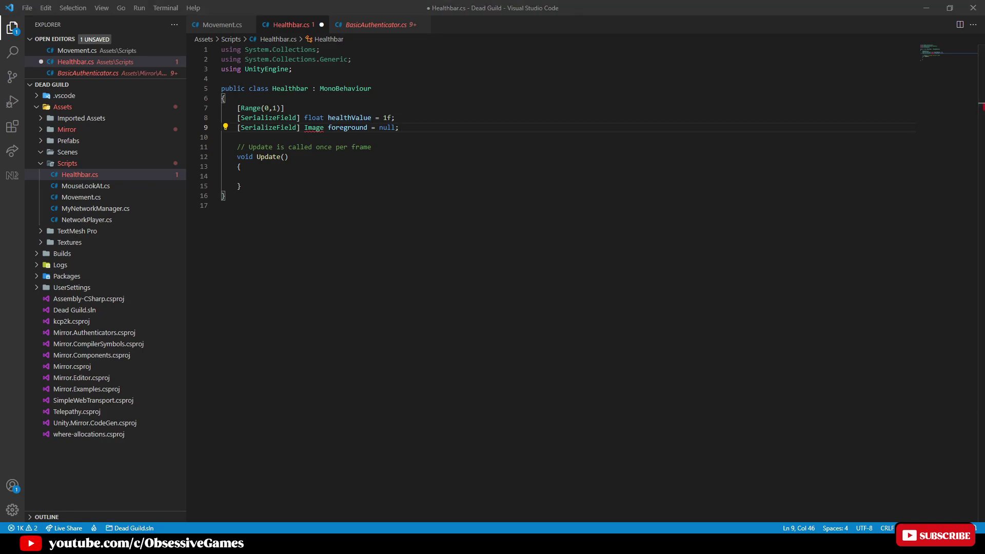
left_click(321, 128)
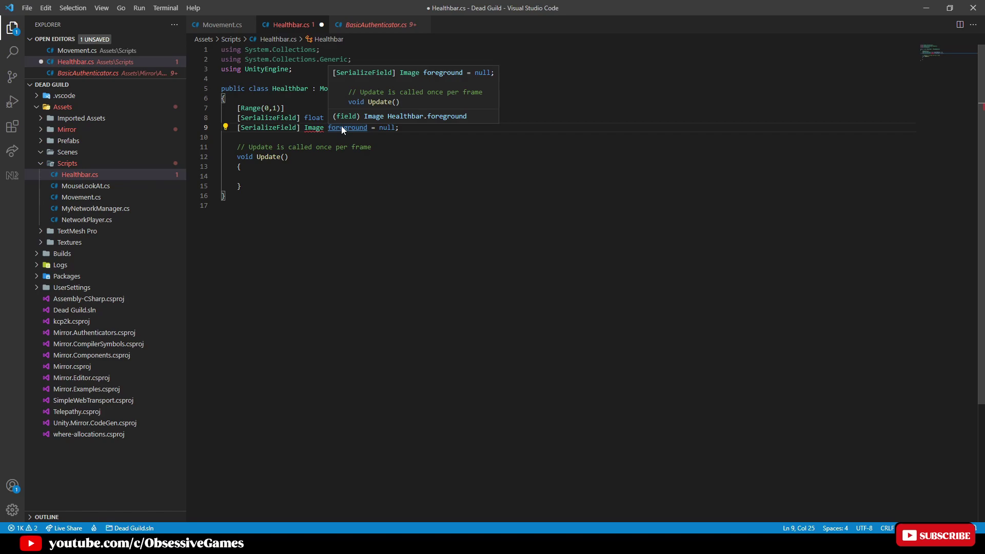
key("ctrl+period")
key("Down")
key("Return")
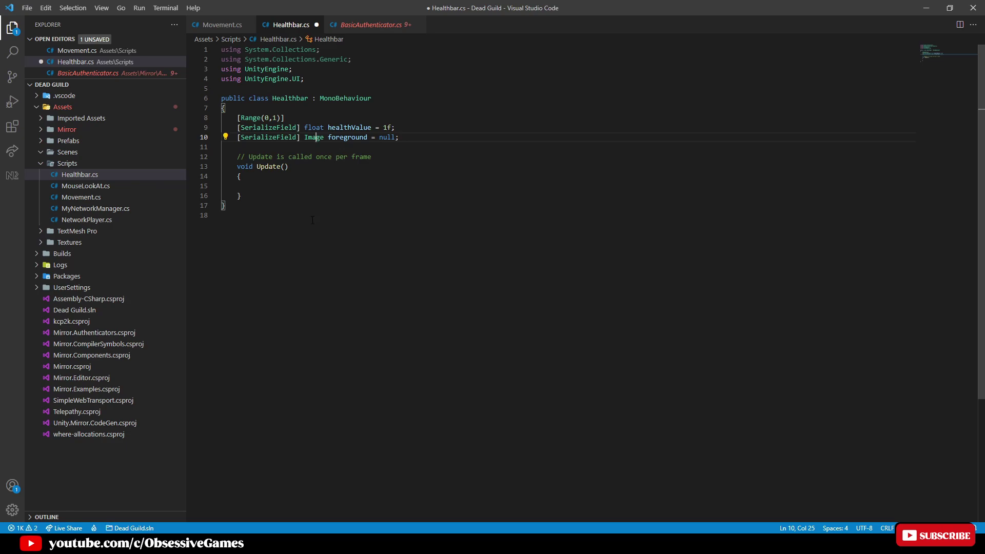
In Update, subtract 0.1f from healthValue inside an 'if (Input.GetKeyDown("space"))' block.
left_click(259, 186)
type("if (Input.Get")
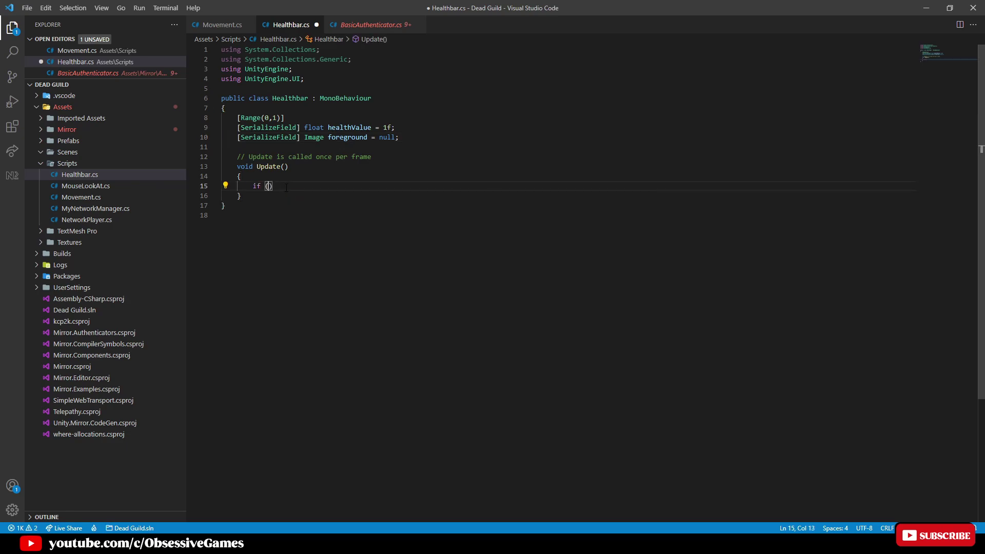
type("KeyDown(\"")
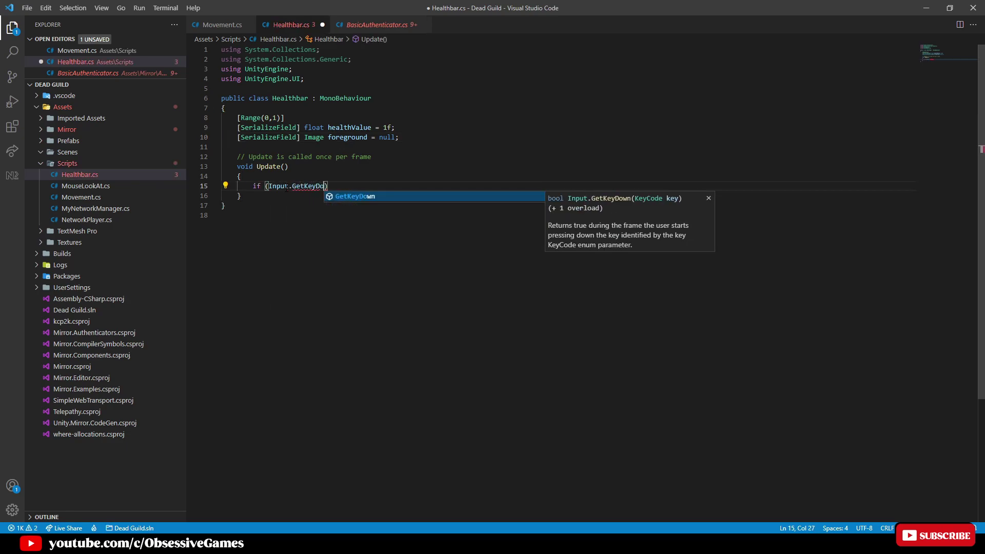
type("space")
key("End")
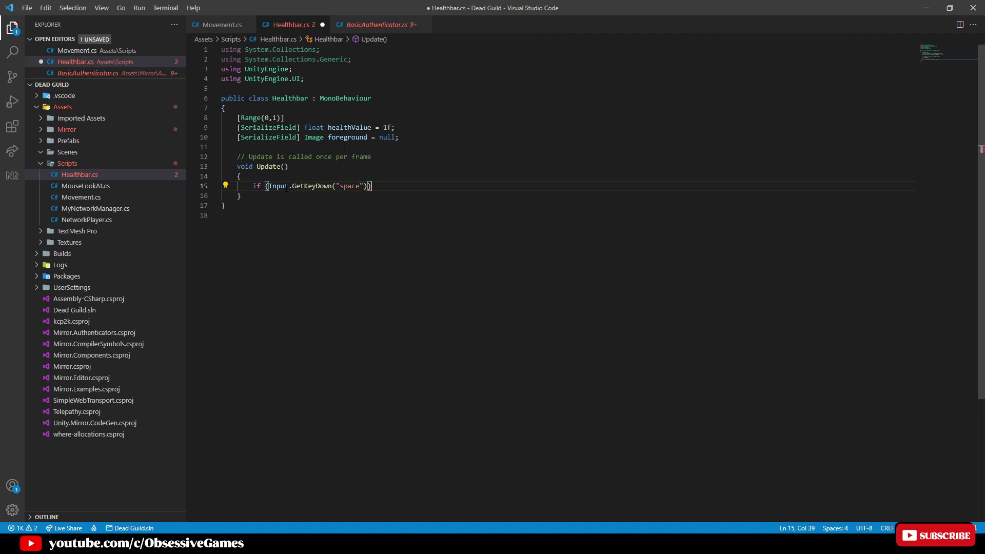
key("Return")
type("{")
key("Return")
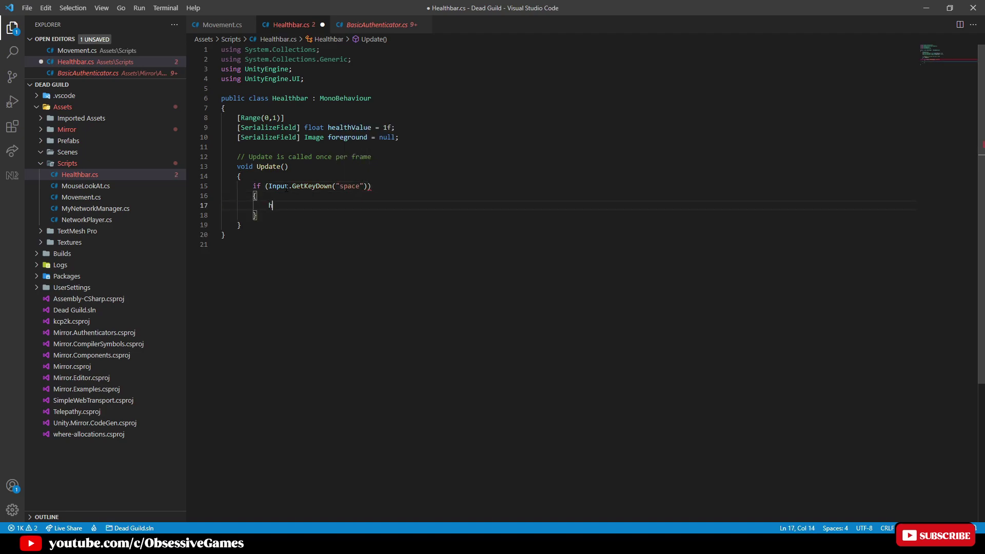
type("heal")
key("Tab")
type("-= 0.1f;")
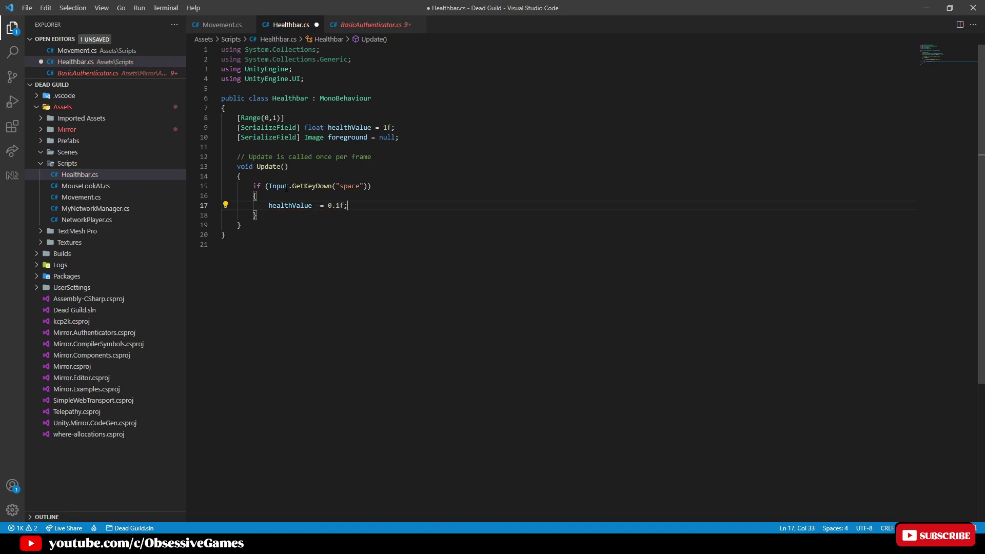
Add 'foreground.fillAmount = healthValue;' after the if block, save the script, and return to Unity.
key("Down")
key("Return")
key("Return")
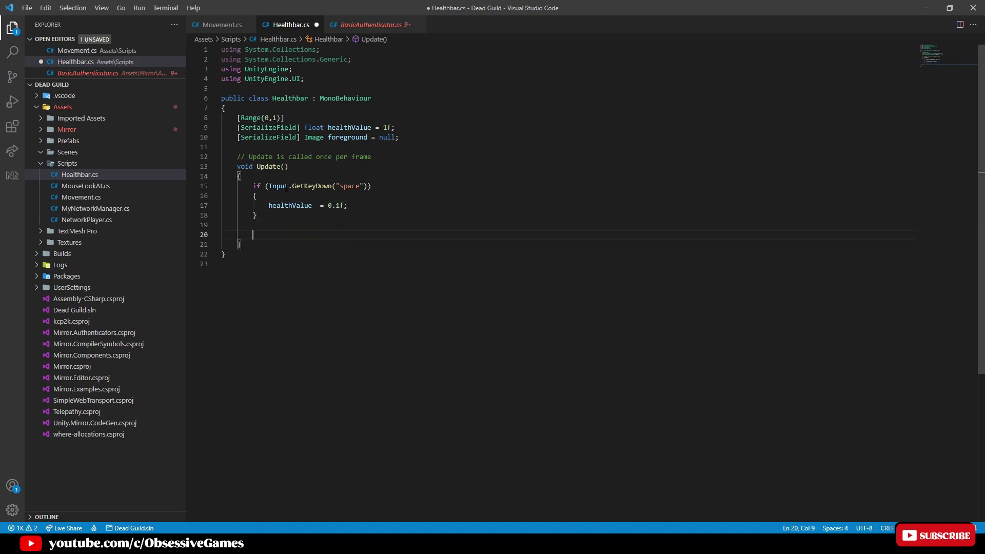
type("foreg")
key("Tab")
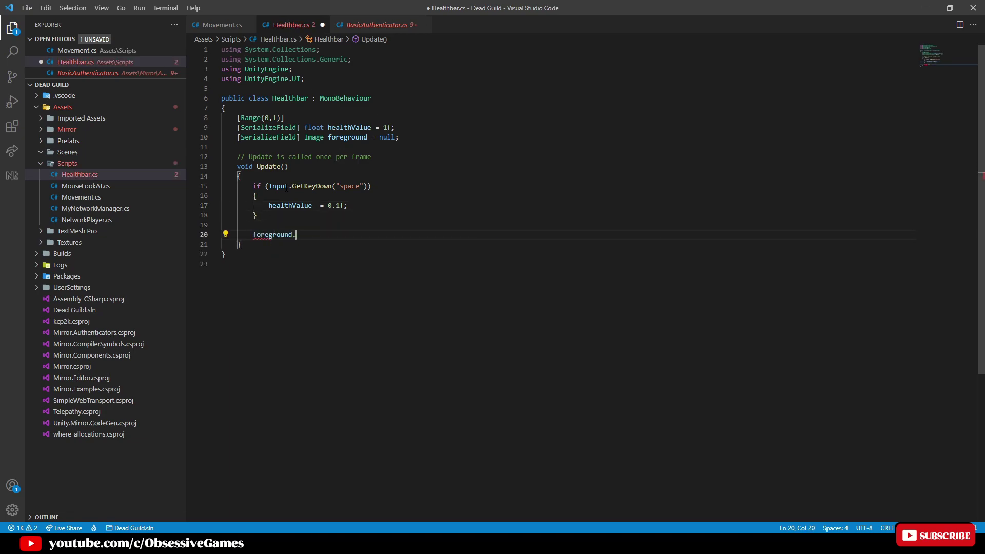
type(".fil")
key("Tab")
type("= he")
key("Tab")
type(";")
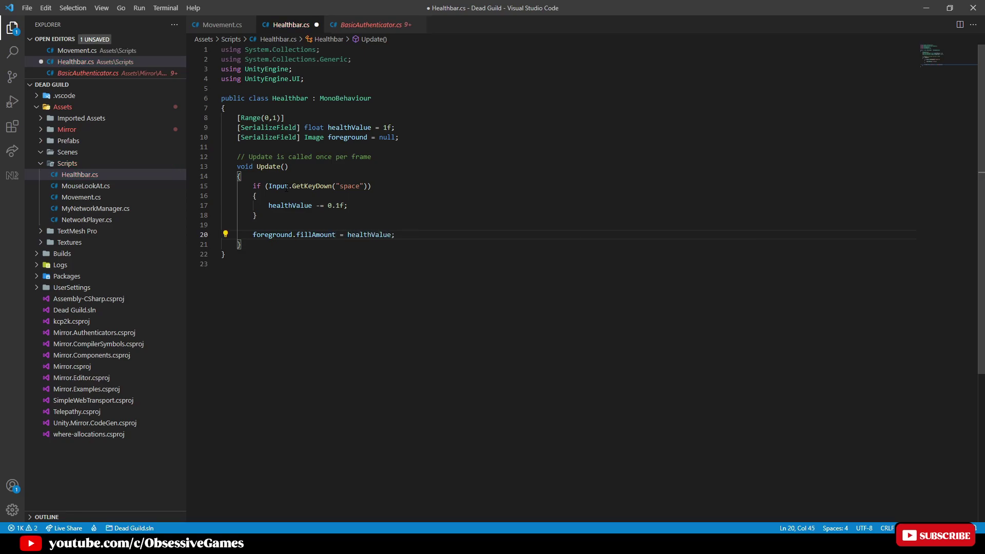
key("ctrl+s")
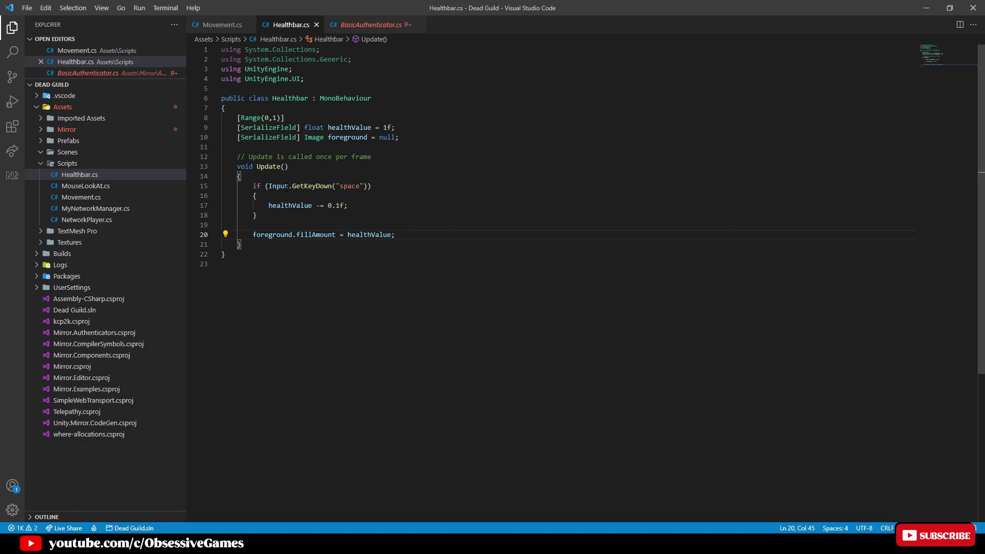
key("alt+Tab")
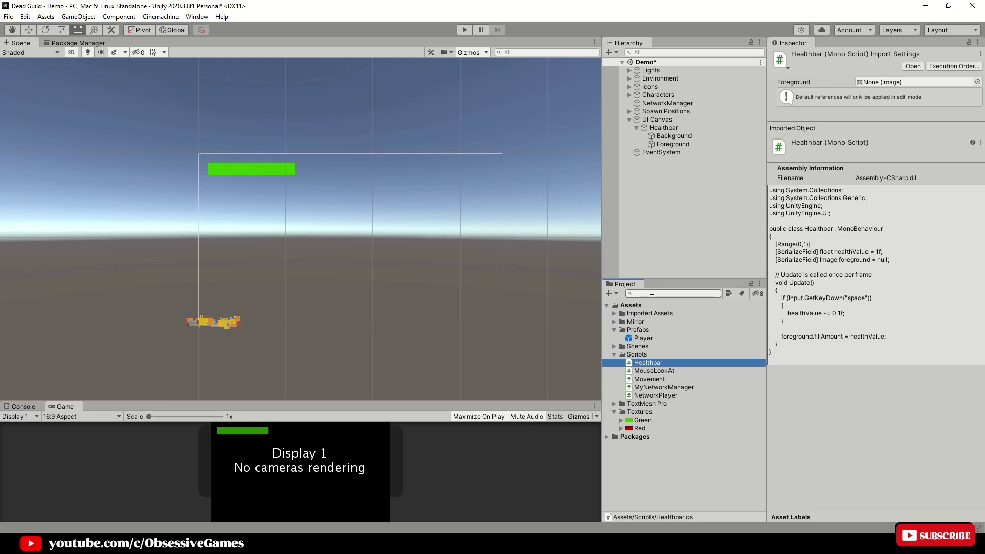
Add the Healthbar script to the Healthbar object, link the Foreground image, and save the Demo scene.
left_click(663, 128)
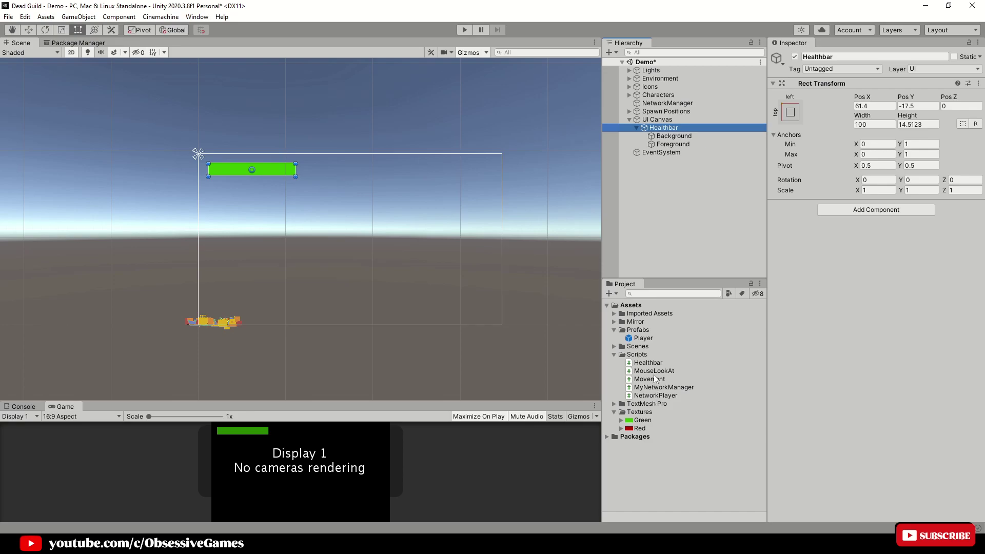
left_click_drag(652, 363, 826, 324)
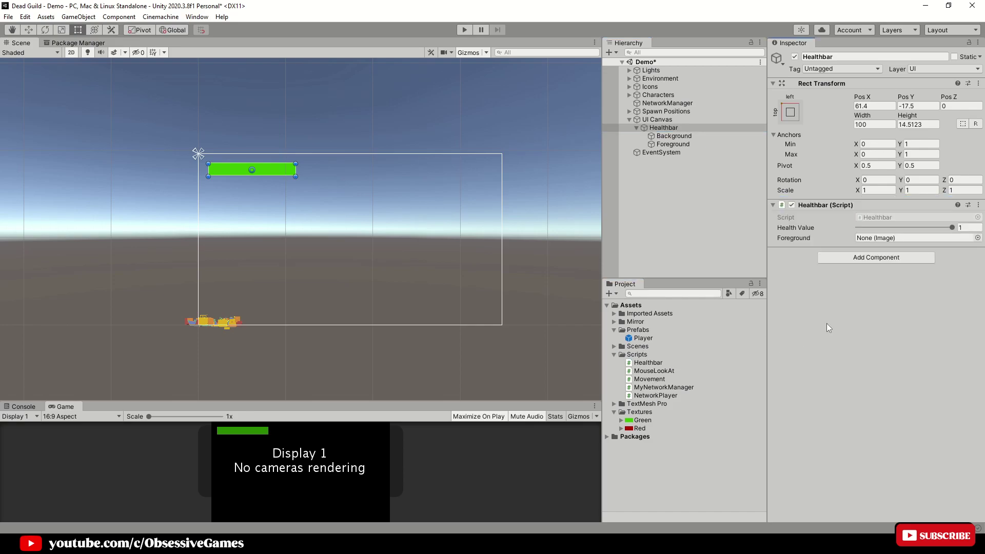
left_click_drag(685, 145, 875, 238)
key("ctrl+s")
Play the scene as Host and drag Health Value down to 0.875 to reveal red.
left_click_drag(494, 401, 508, 290)
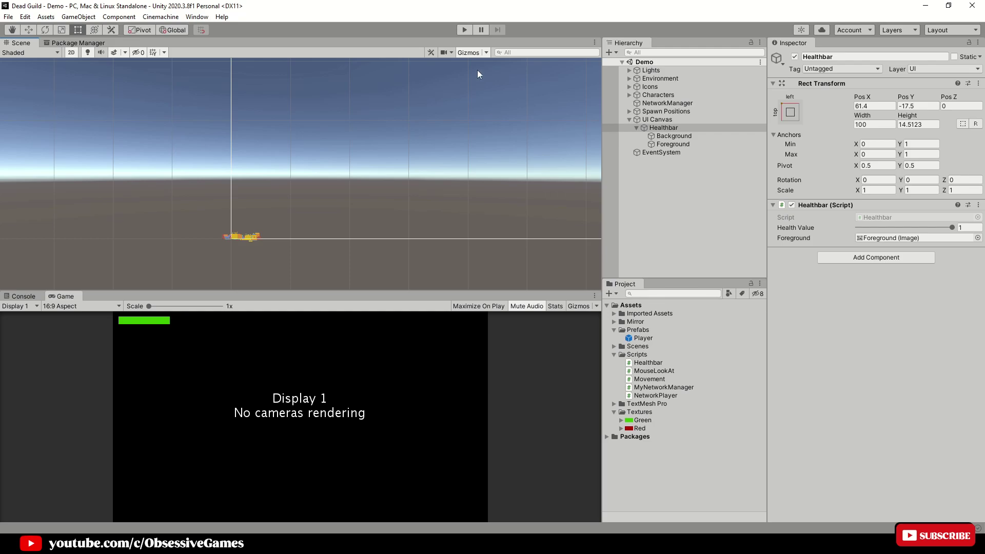
left_click(465, 30)
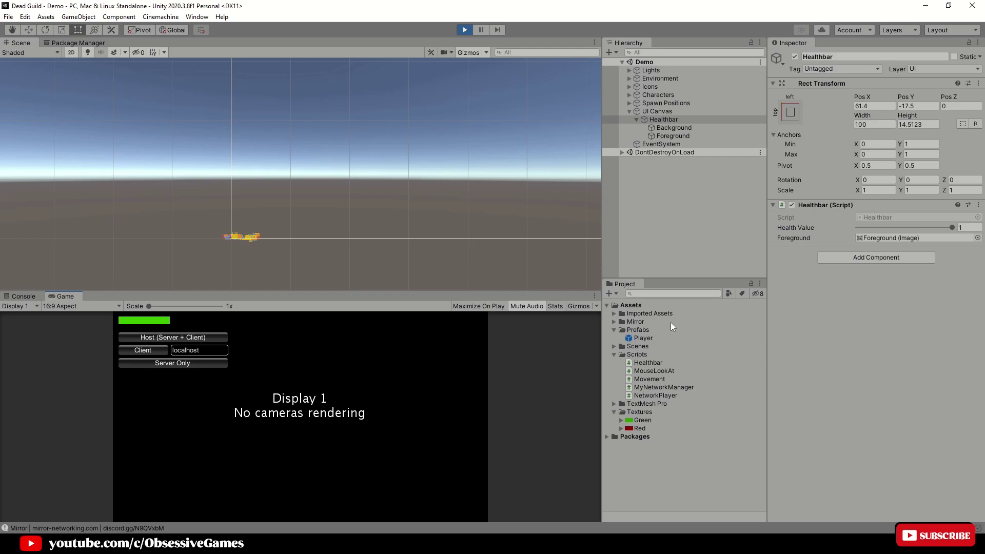
left_click(174, 339)
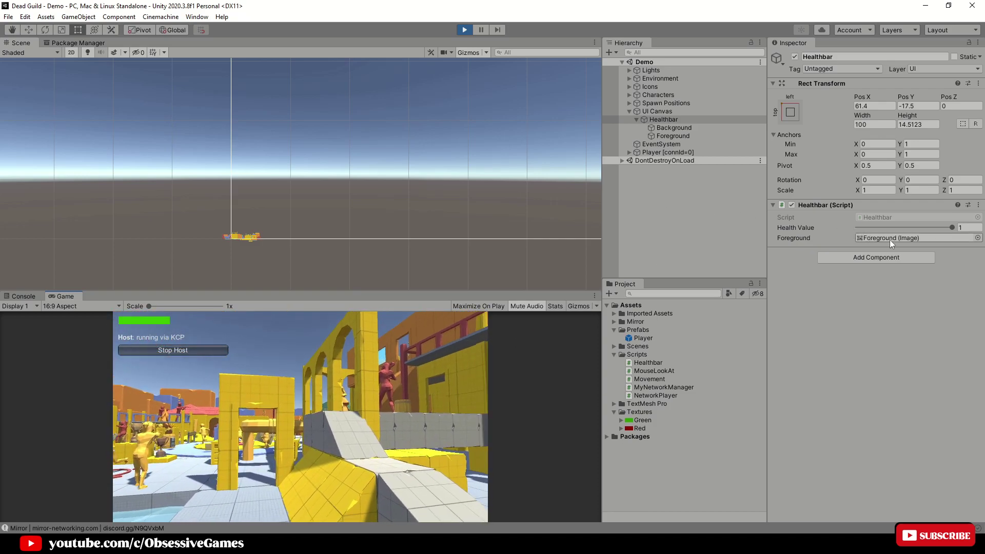
mouse_move(948, 227)
left_mouse_down()
mouse_move(818, 223)
mouse_move(946, 225)
left_mouse_up()
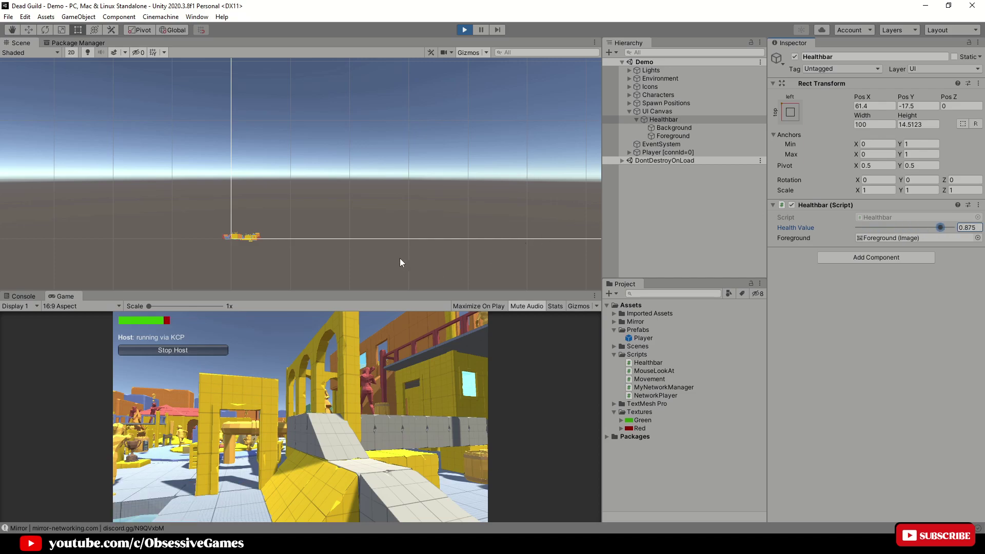
left_click_drag(393, 268, 407, 140)
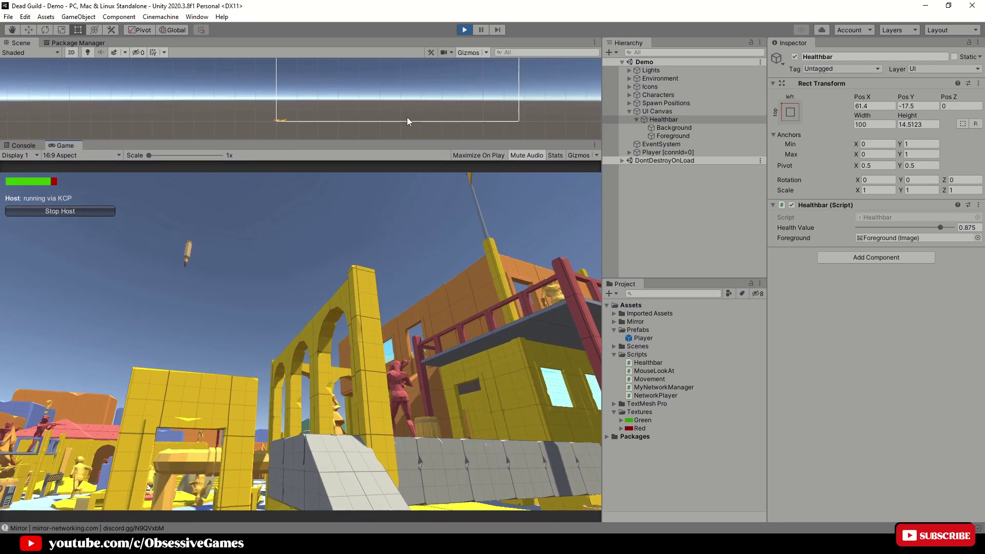